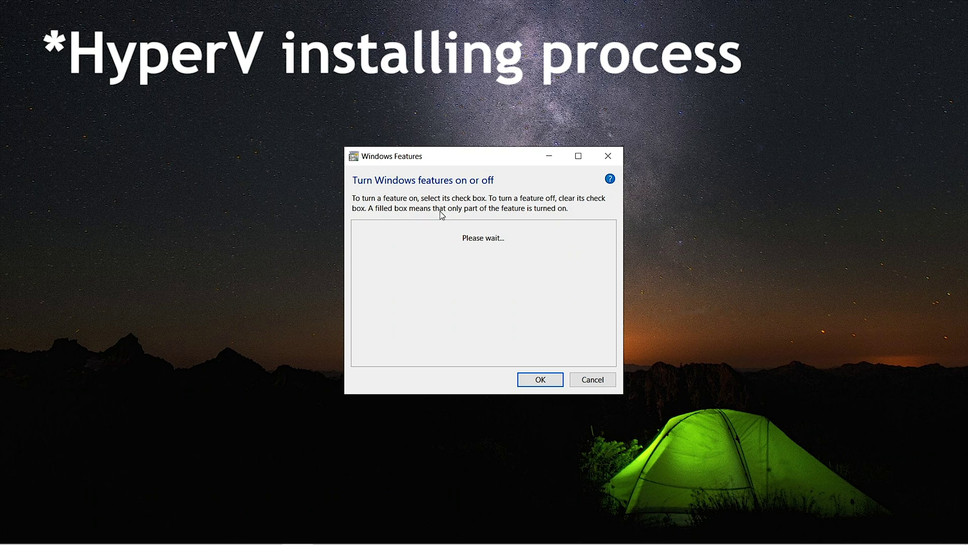
Step: Enable the Hyper-V feature in Windows Features and apply the change
left_click(373, 305)
left_click(540, 379)
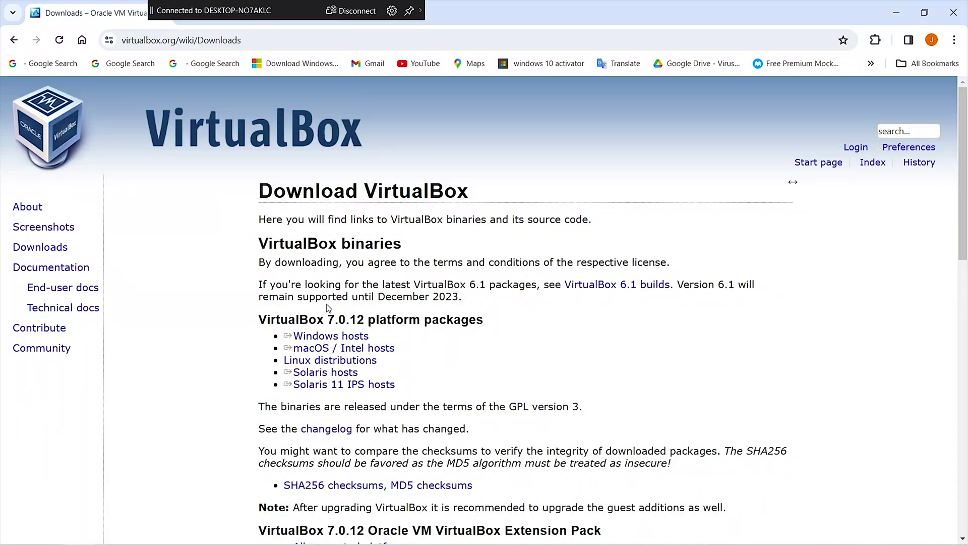
Step: Download VirtualBox for Windows hosts and go to the Kali download page in a new tab
left_click(353, 335)
key("ctrl+t")
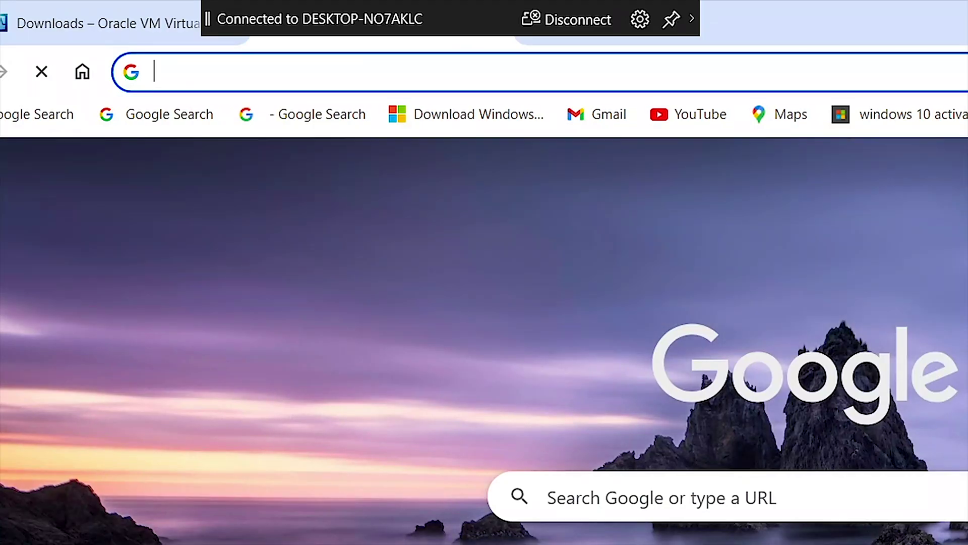
type("kali")
key("Return")
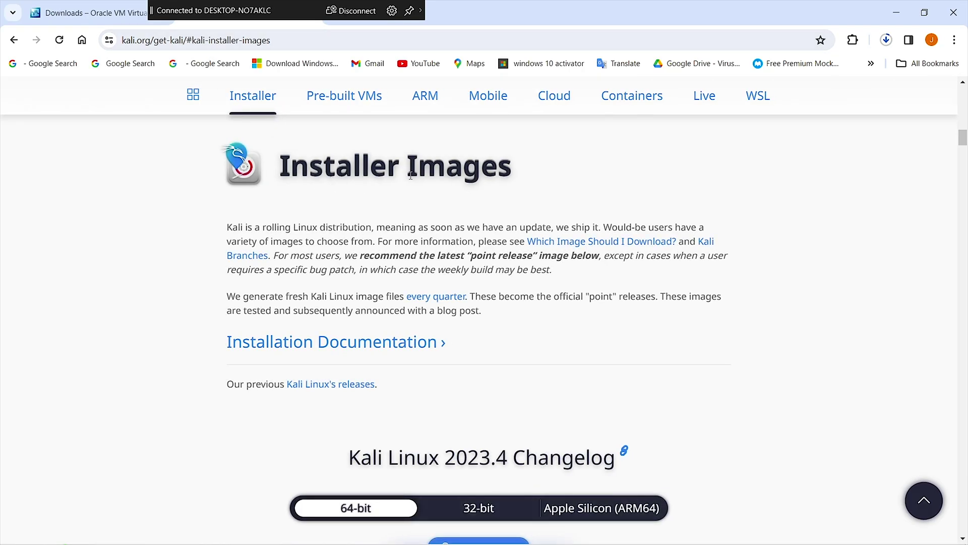
Step: Browse Kali's Installer Images and Pre-built Virtual Machines sections
scroll(480, 243, "down", 7)
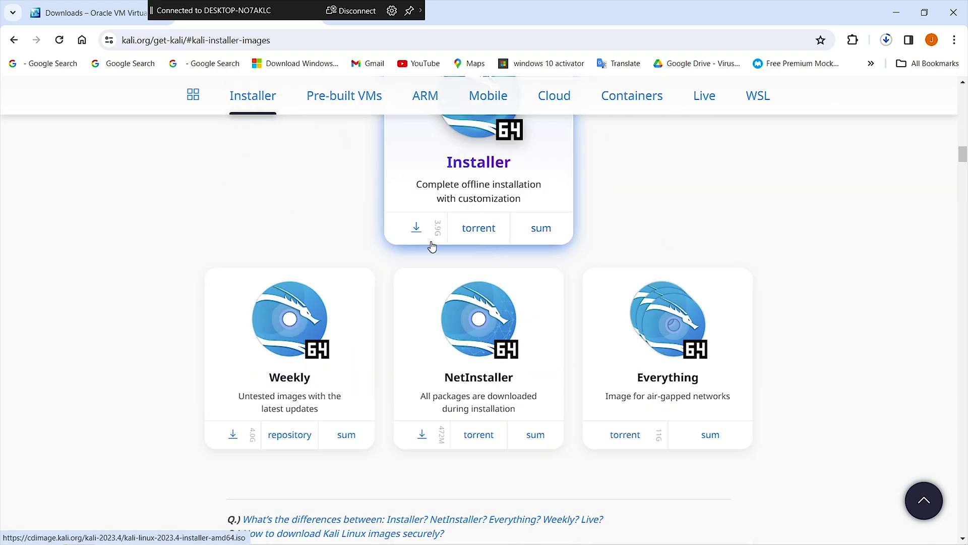
scroll(445, 244, "down", 7)
scroll(429, 240, "down", 10)
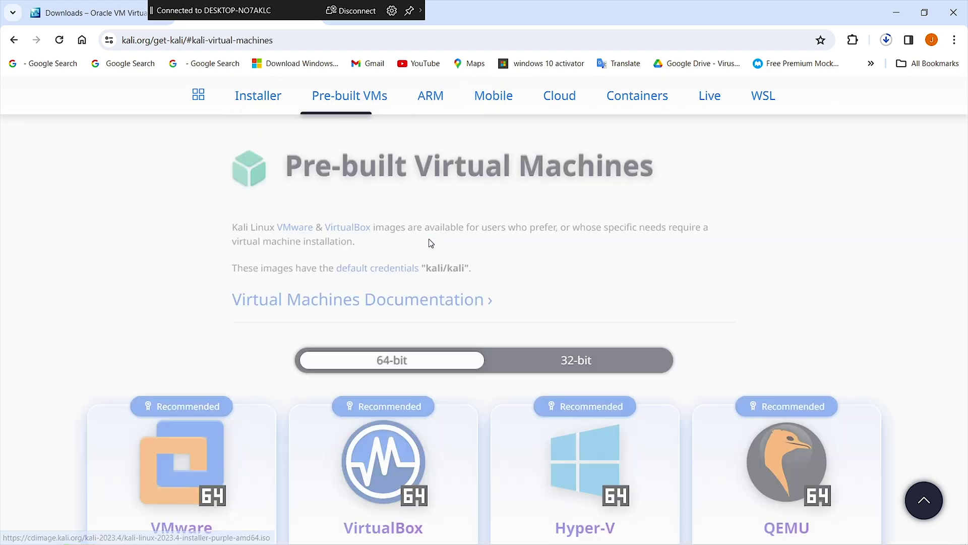
scroll(353, 404, "down", 2)
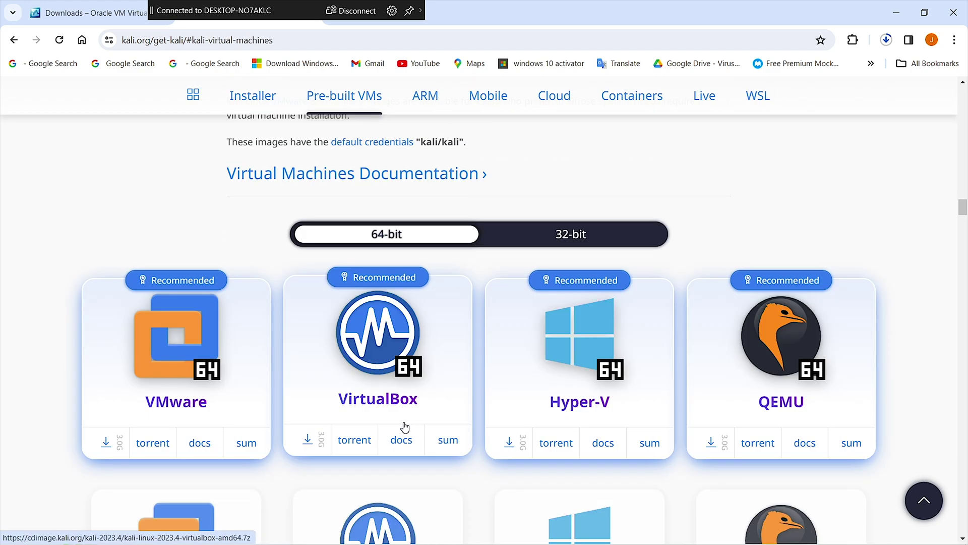
scroll(411, 428, "up", 1)
scroll(326, 199, "up", 2)
left_click_drag(281, 227, 666, 236)
left_click(682, 237)
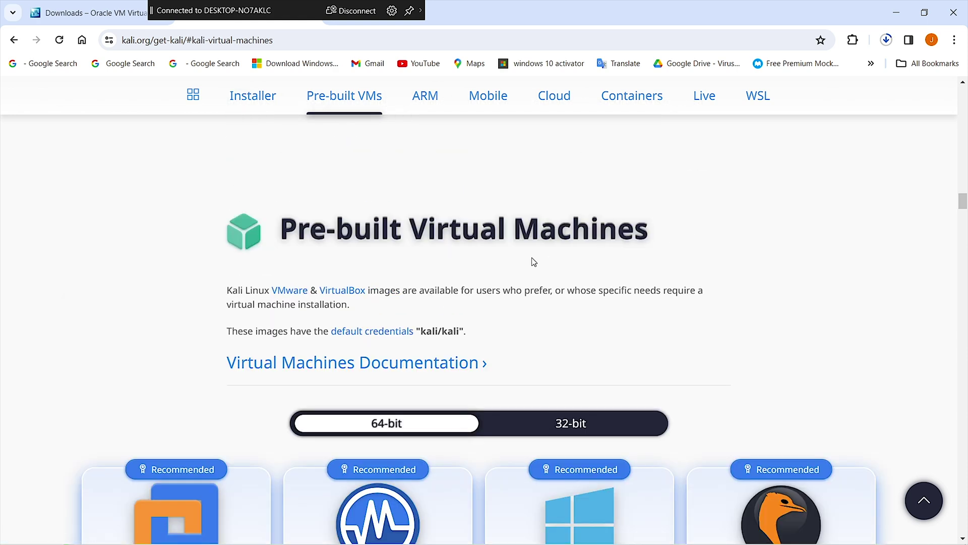
scroll(520, 270, "down", 3)
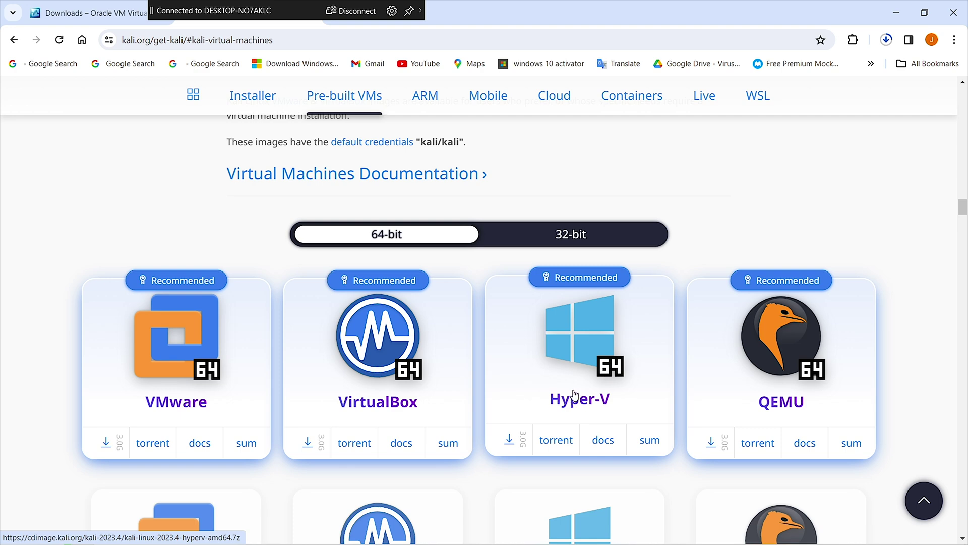
key("alt+Left")
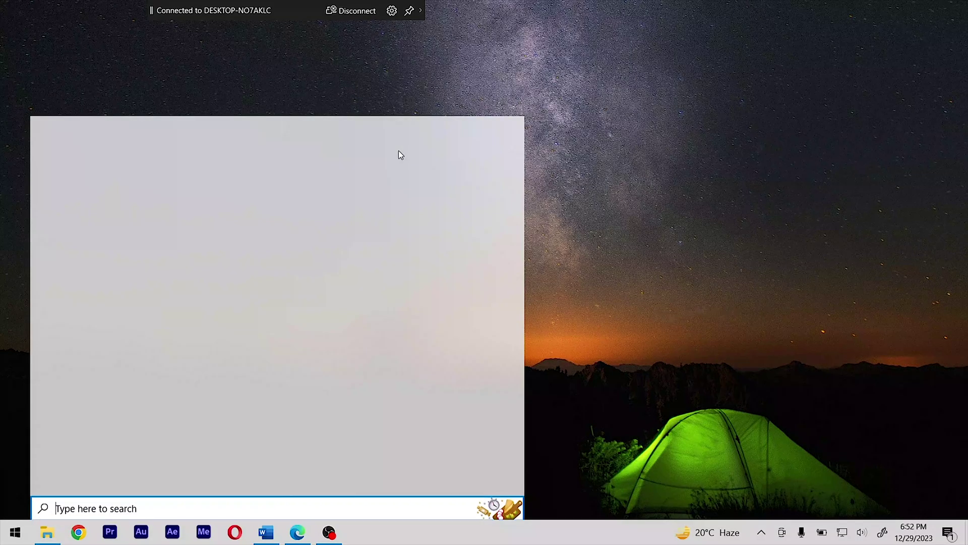
Step: Launch VirtualBox and start a new VM named 'kali linux' with Debian (64-bit)
type("vir")
left_click(437, 180)
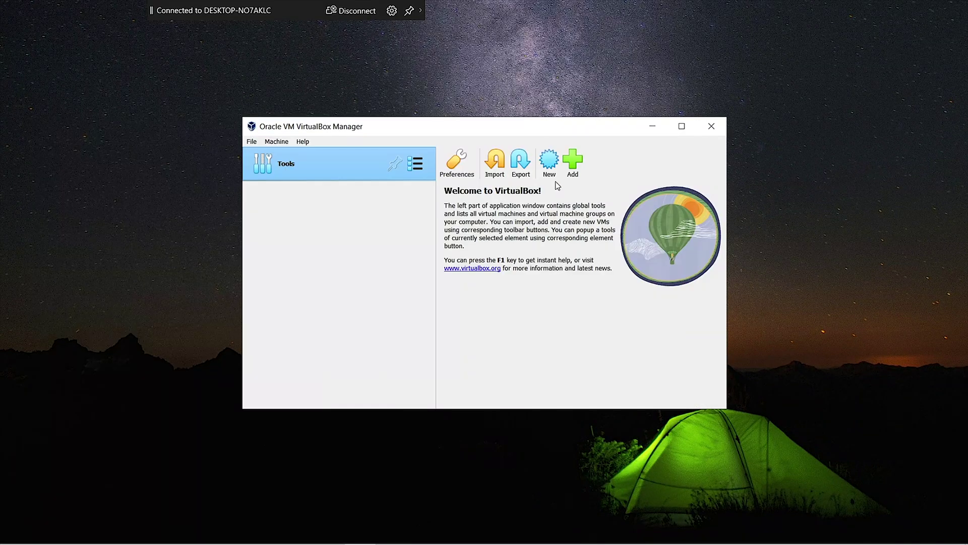
left_click(554, 166)
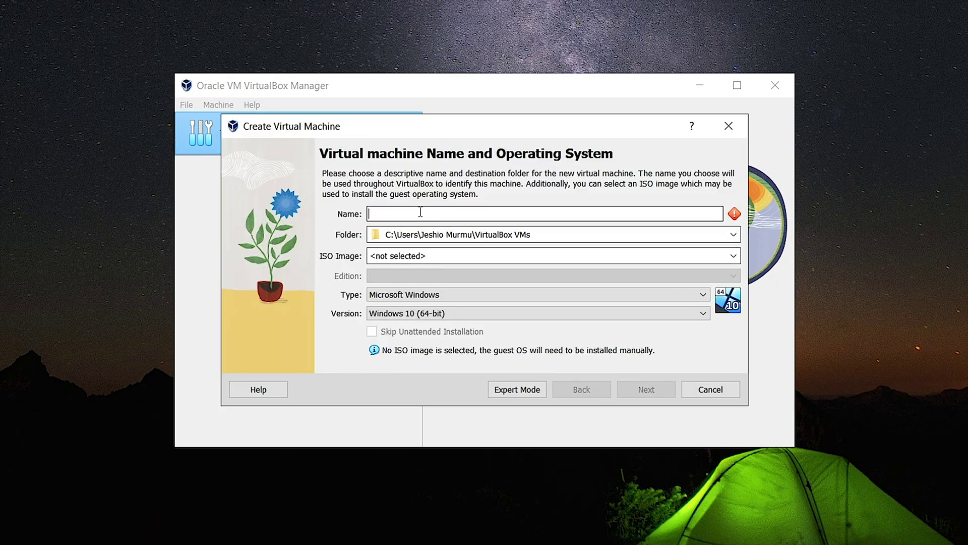
type("kali linux")
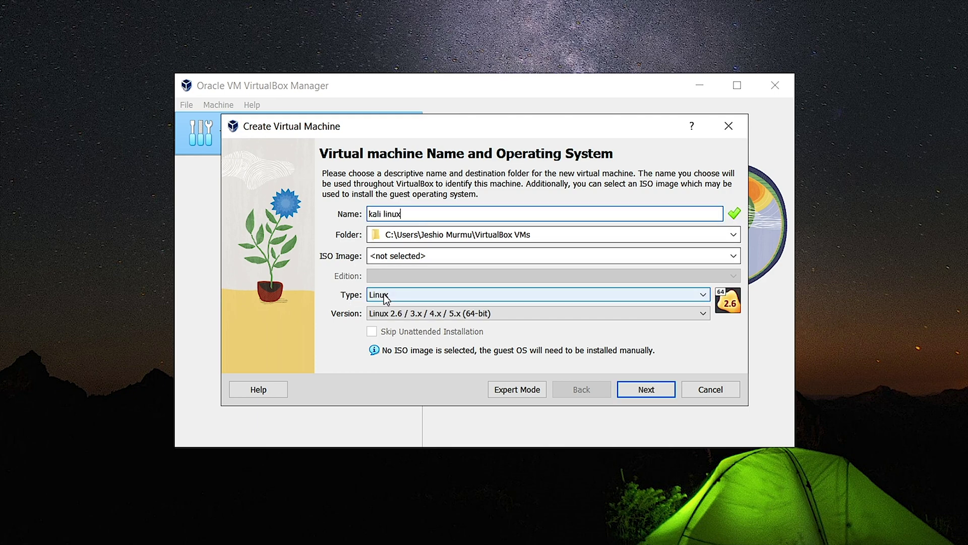
left_click(430, 314)
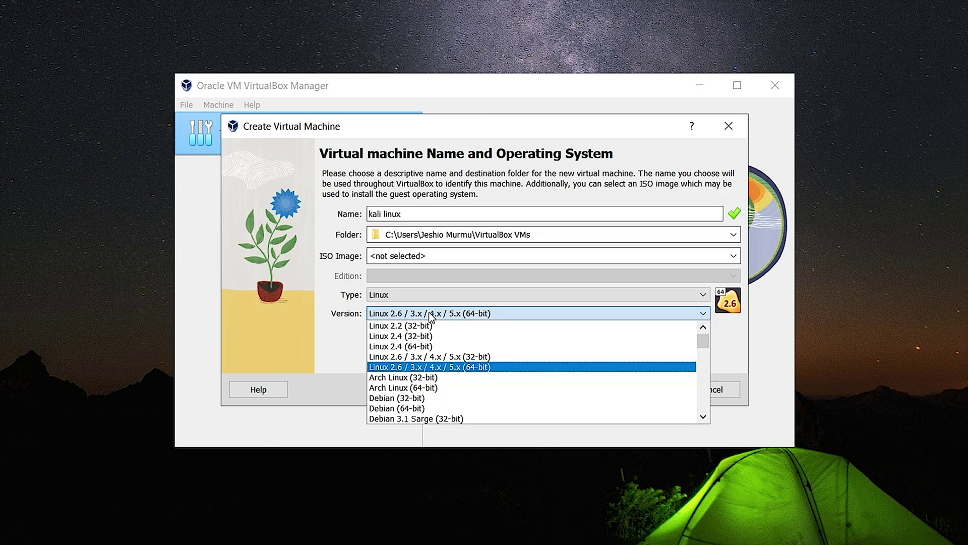
left_click(419, 410)
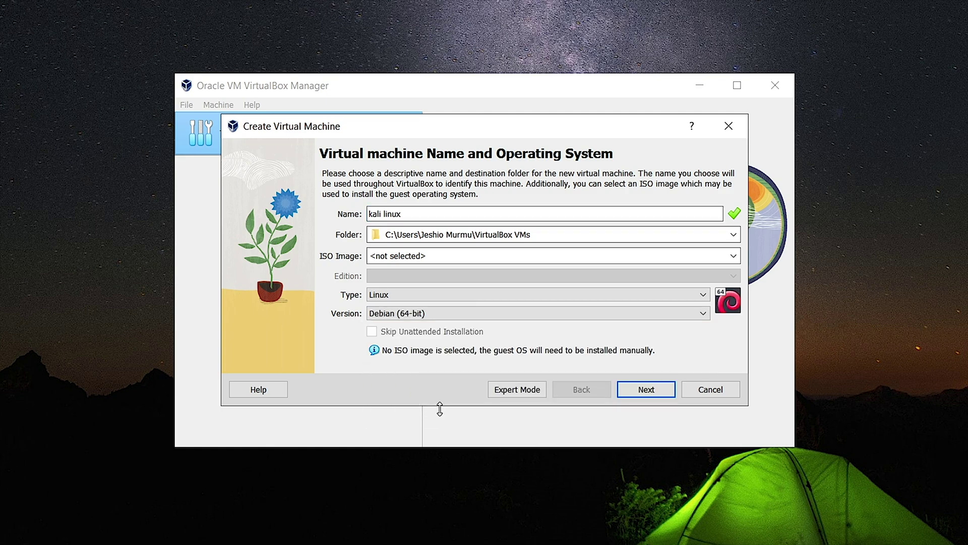
left_click(641, 390)
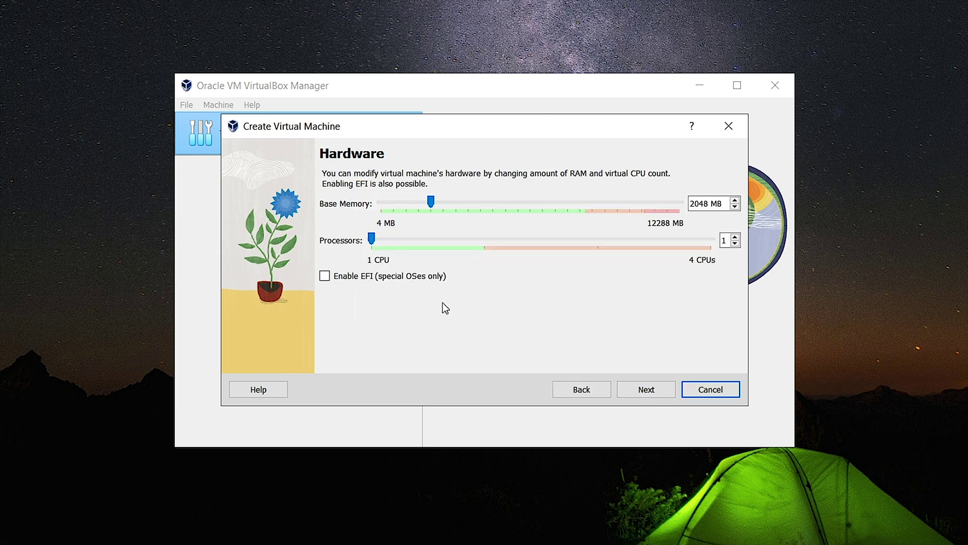
Step: Give the VM about 6226 MB memory, 2 processors and a 30 GB disk, then finish
left_click_drag(432, 202, 519, 204)
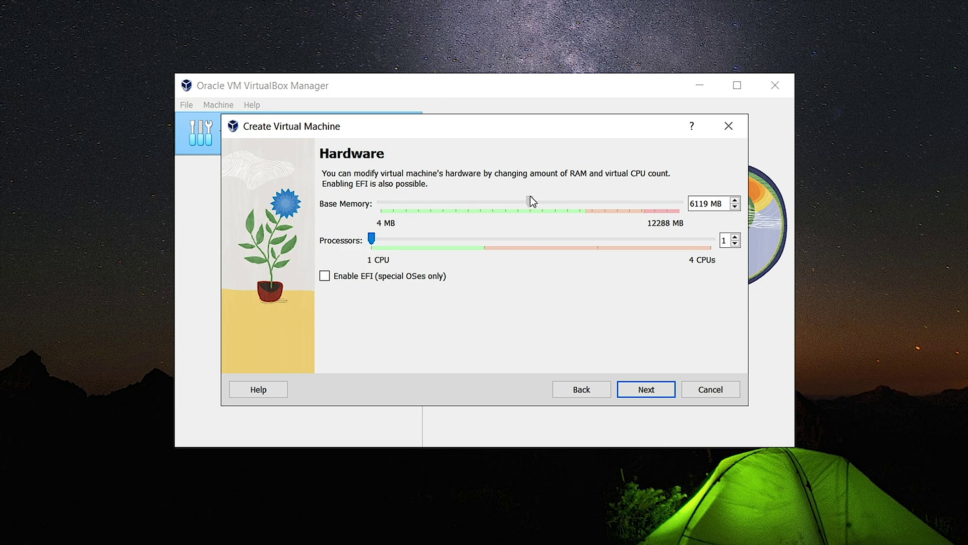
left_click_drag(371, 239, 441, 238)
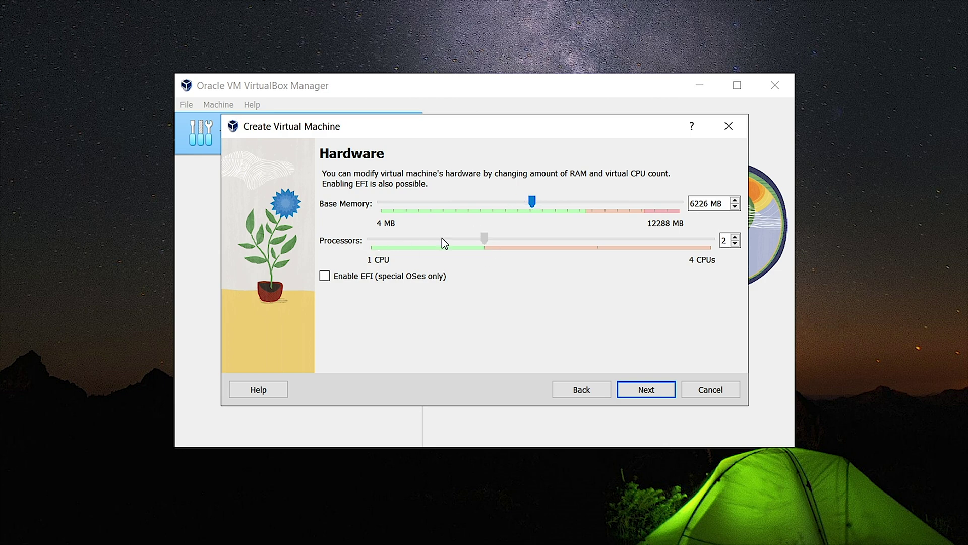
left_click(647, 391)
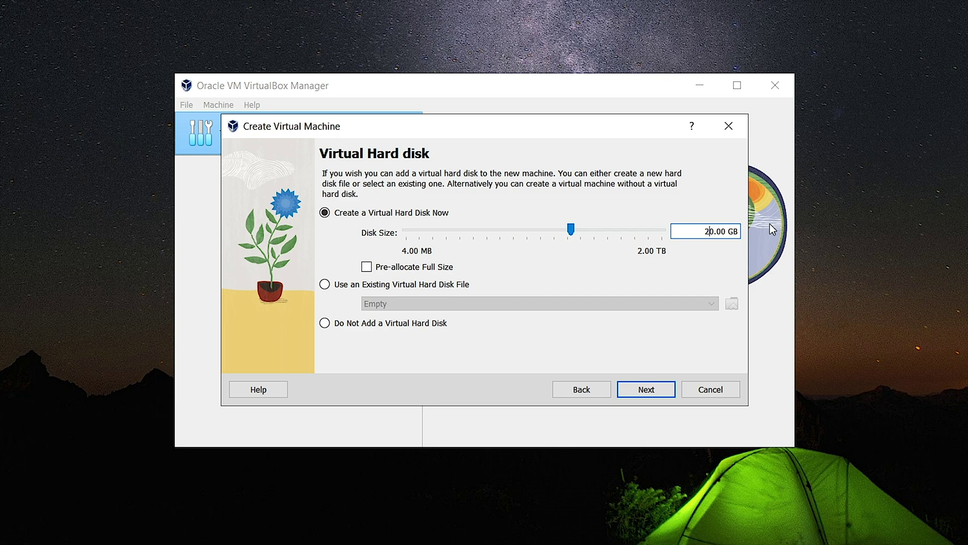
key("BackSpace")
type("3")
key("Tab")
left_click(646, 390)
left_click(646, 390)
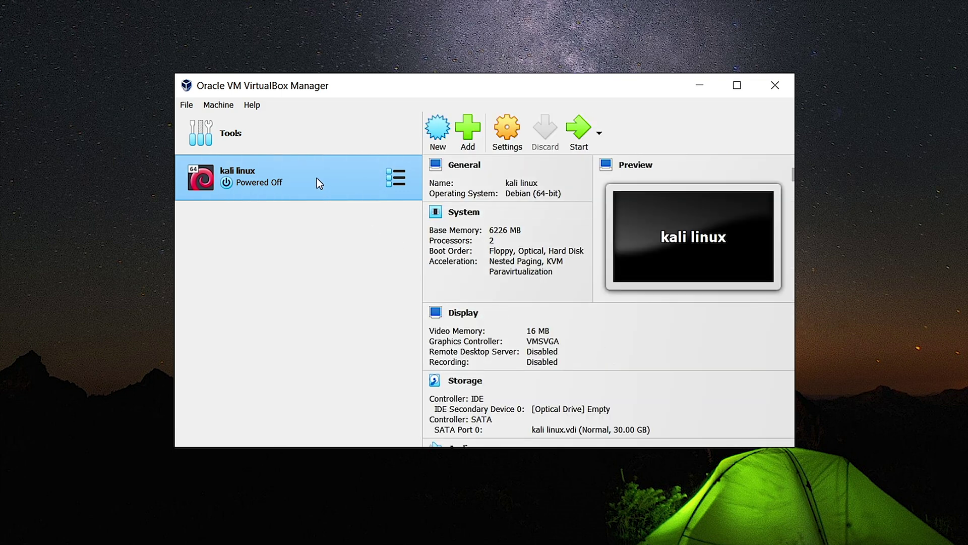
Step: Raise the kali linux VM's video memory from 16 MB to 128 MB
left_click(506, 141)
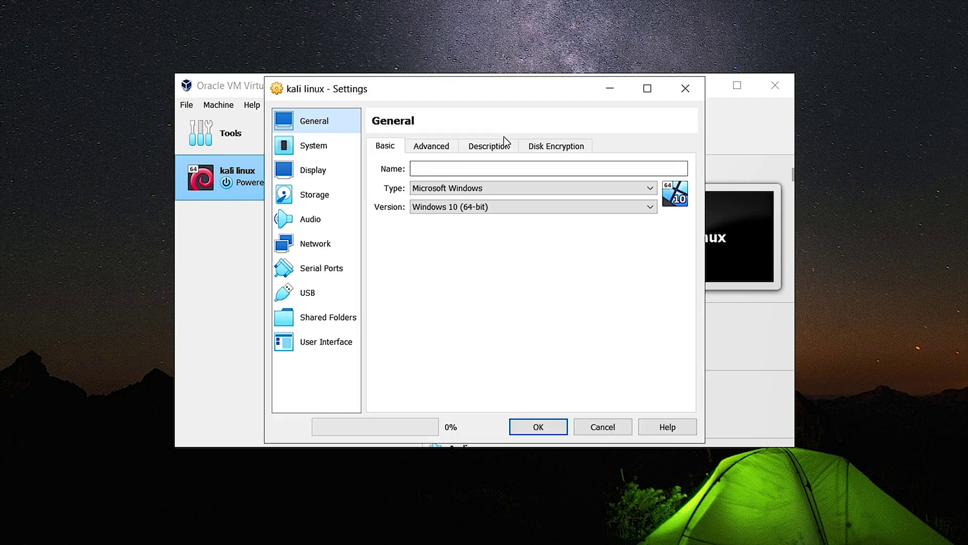
left_click(326, 171)
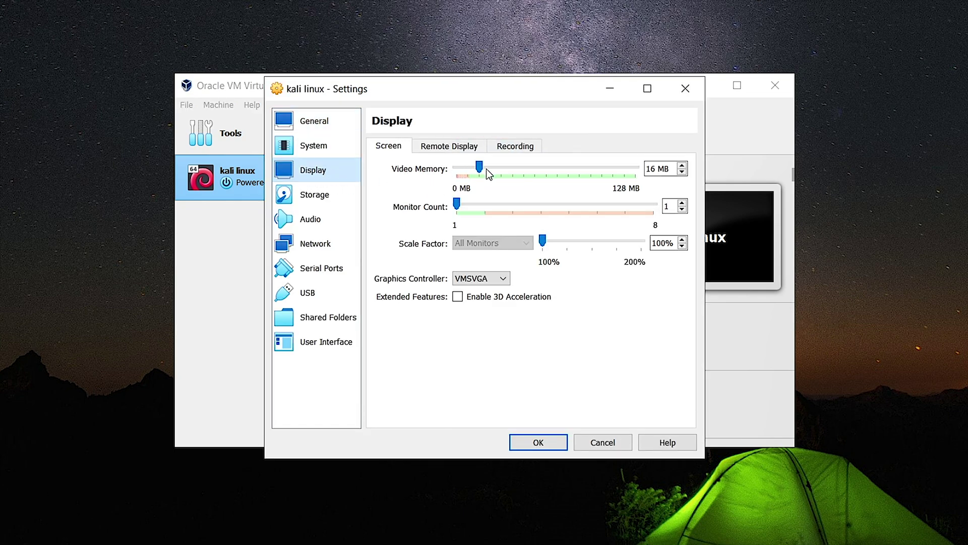
left_click_drag(480, 168, 635, 167)
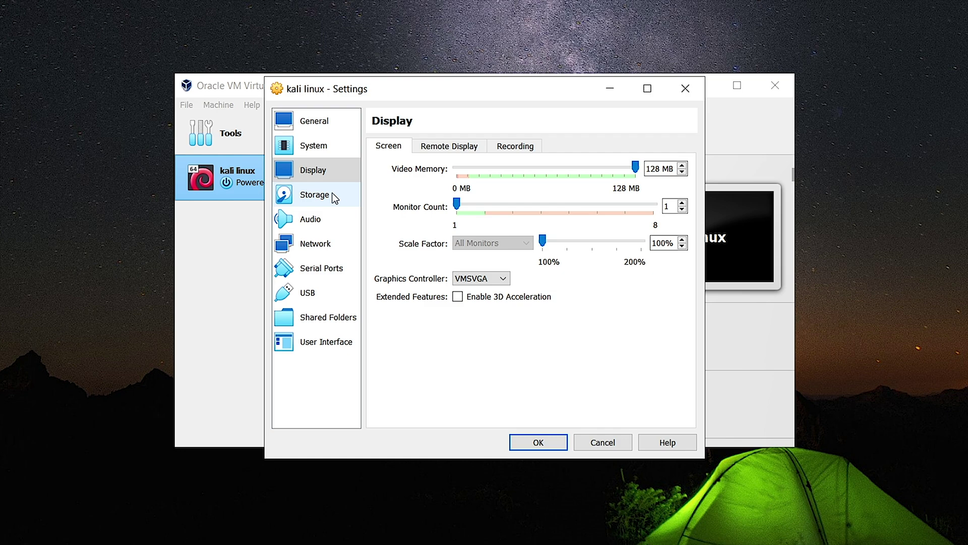
left_click(319, 196)
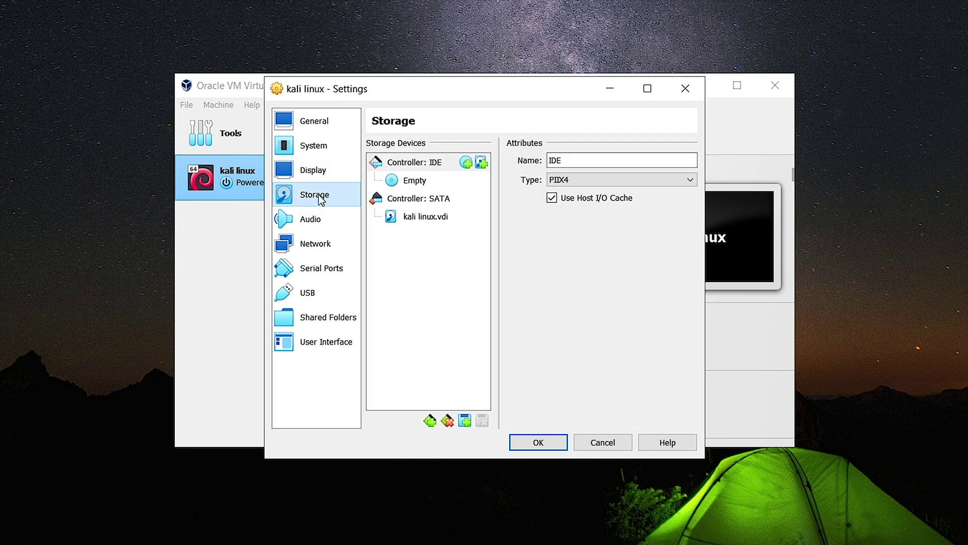
Step: Load kali-linux-2023.3-installer-amd64.iso into the VM's empty optical drive
left_click(426, 184)
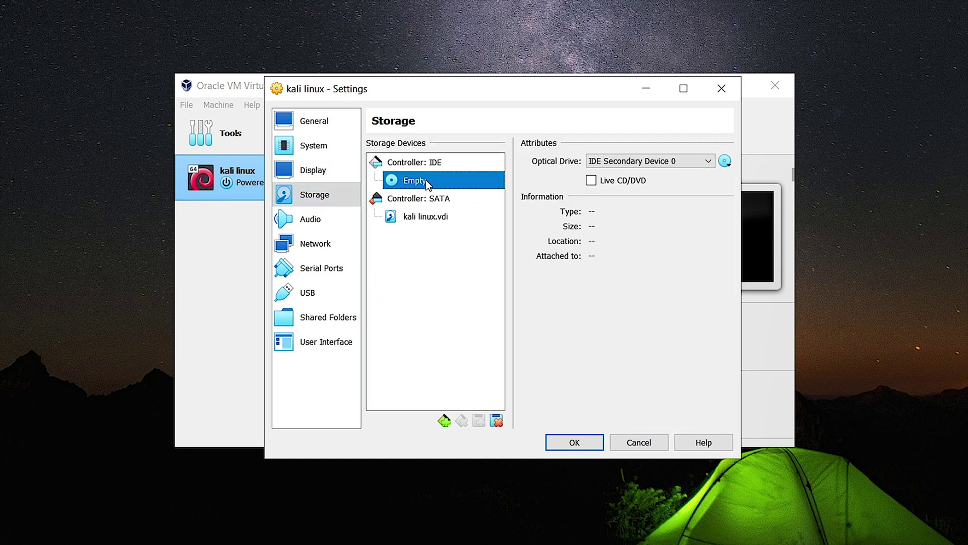
left_click(421, 165)
left_click(424, 184)
left_click(726, 161)
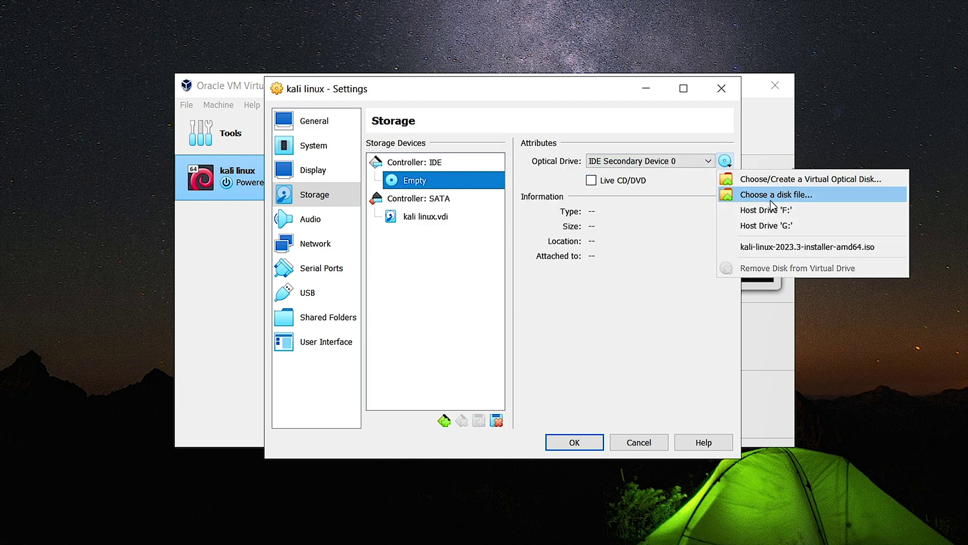
left_click(759, 195)
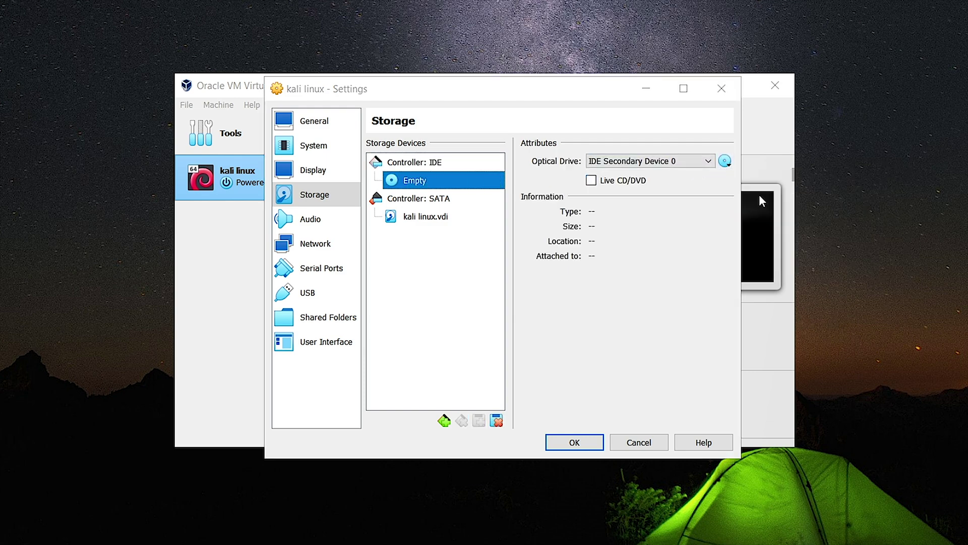
scroll(506, 313, "down", 12)
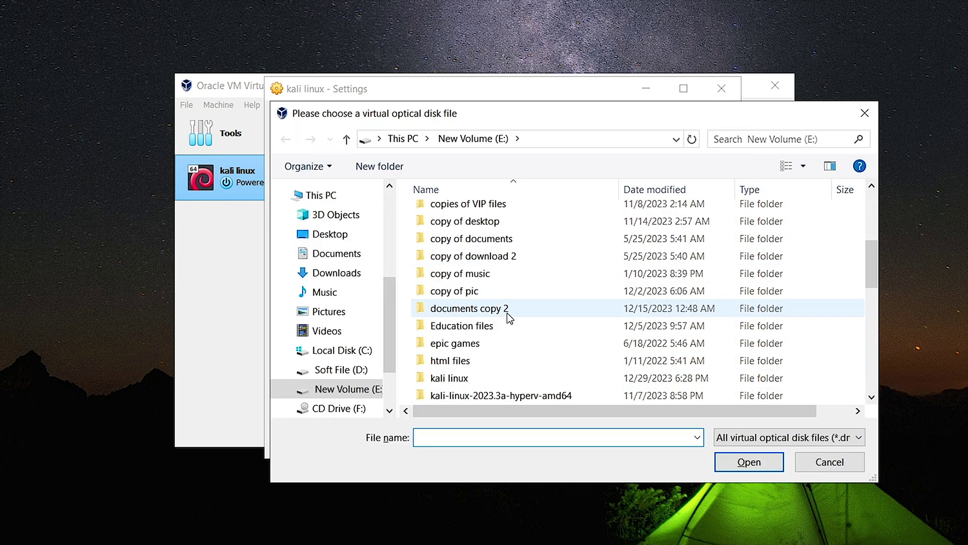
left_click(496, 396)
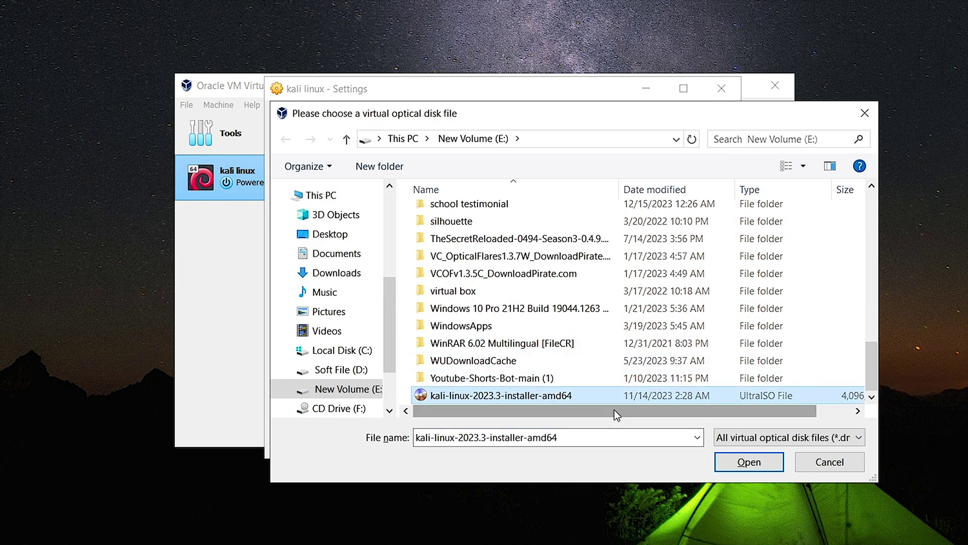
left_click(749, 462)
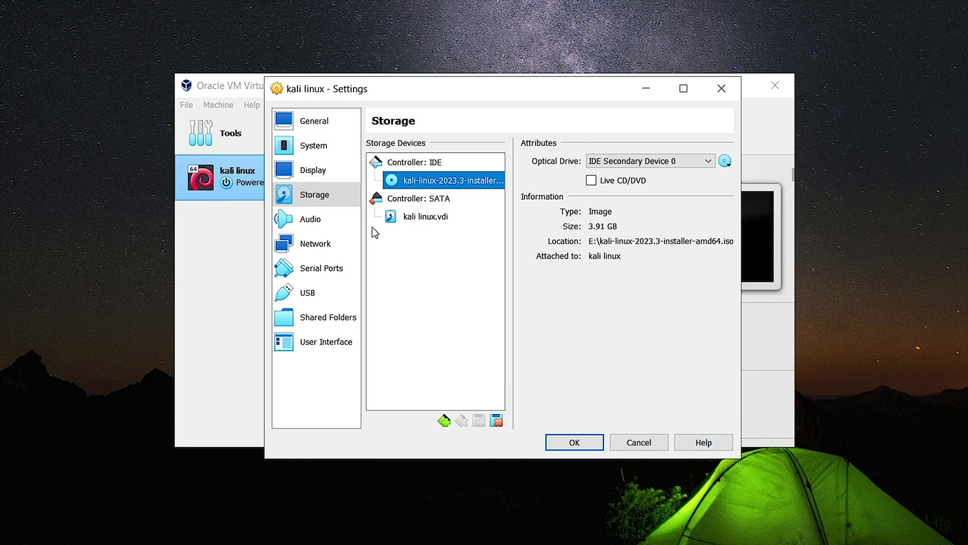
left_click(341, 222)
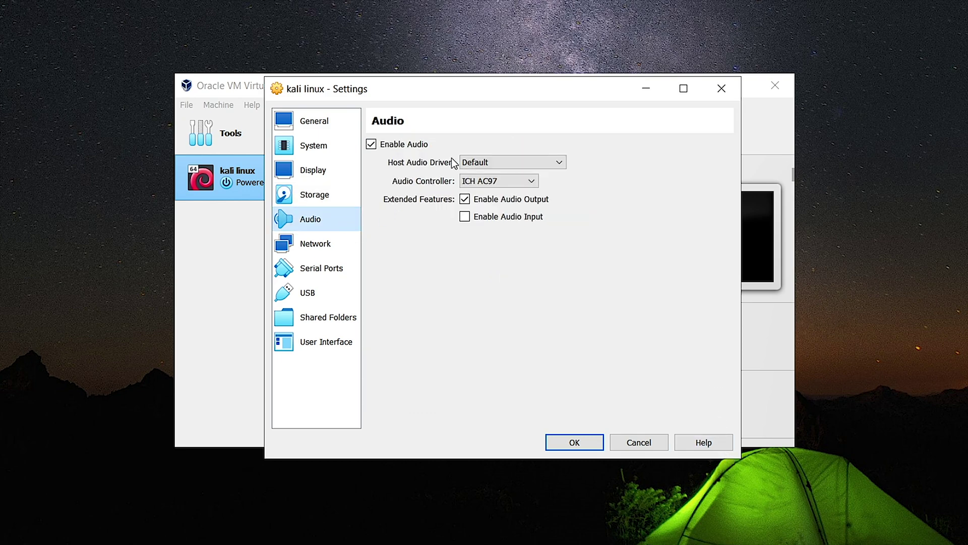
Step: Keep Default host driver and ICH AC97 audio, toggle audio input, and keep USB 2.0 enabled
left_click(485, 161)
left_click(483, 160)
left_click(506, 180)
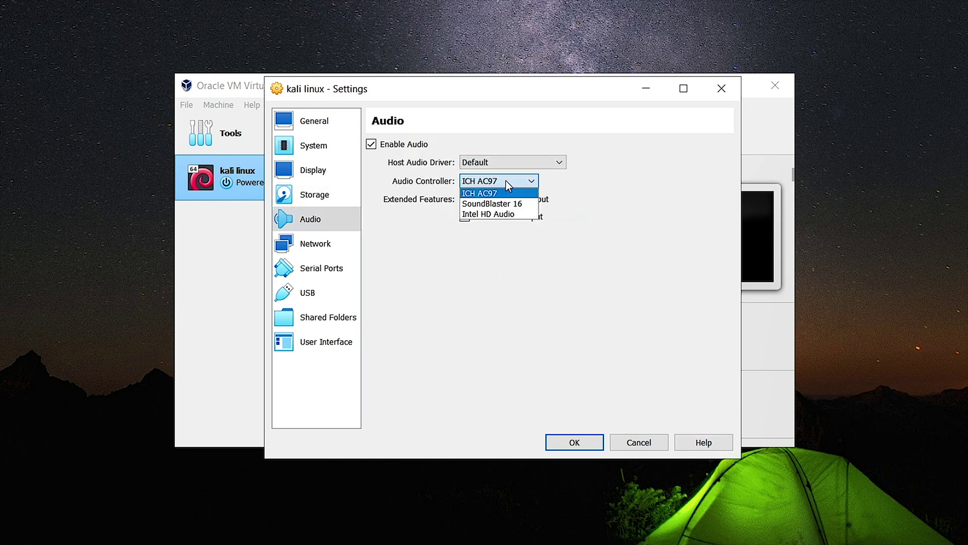
left_click(479, 193)
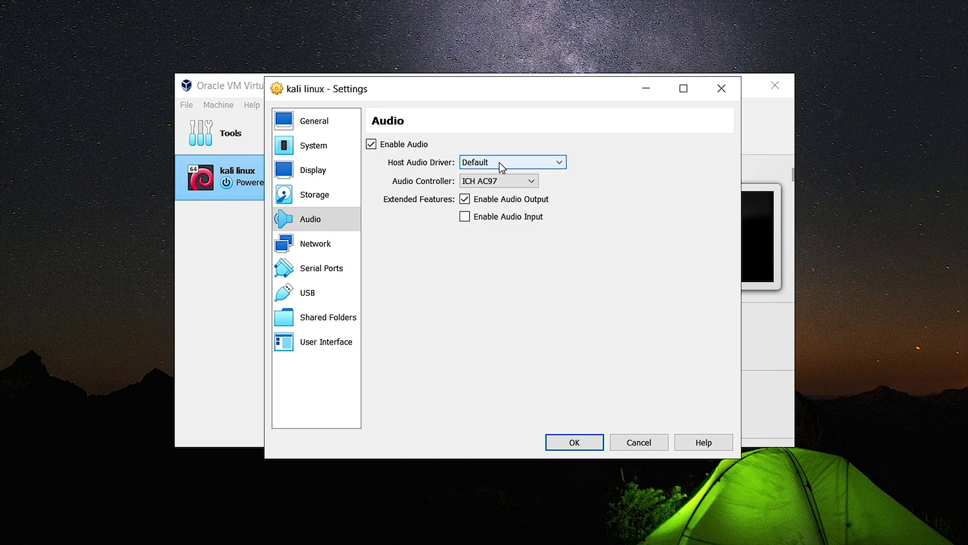
left_click(502, 160)
left_click(493, 163)
left_click(471, 219)
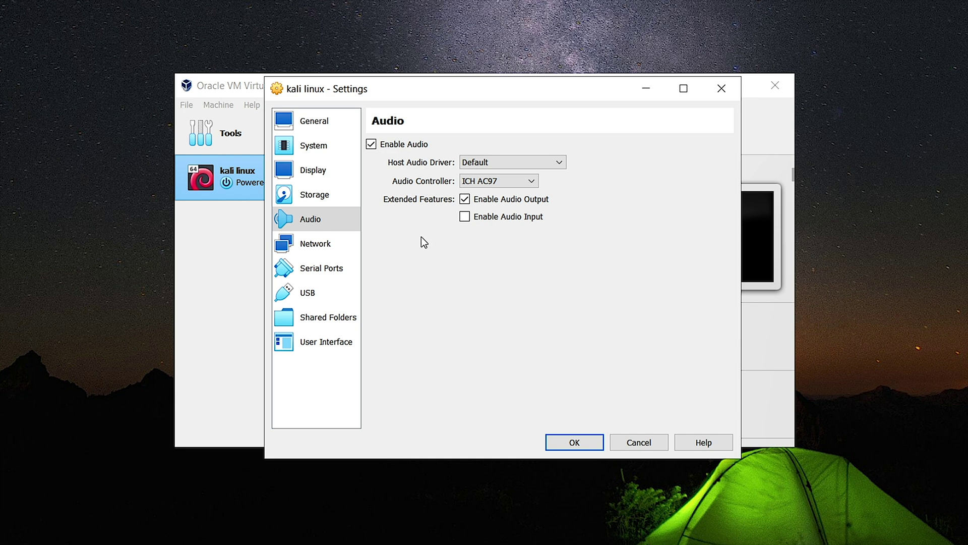
left_click(320, 294)
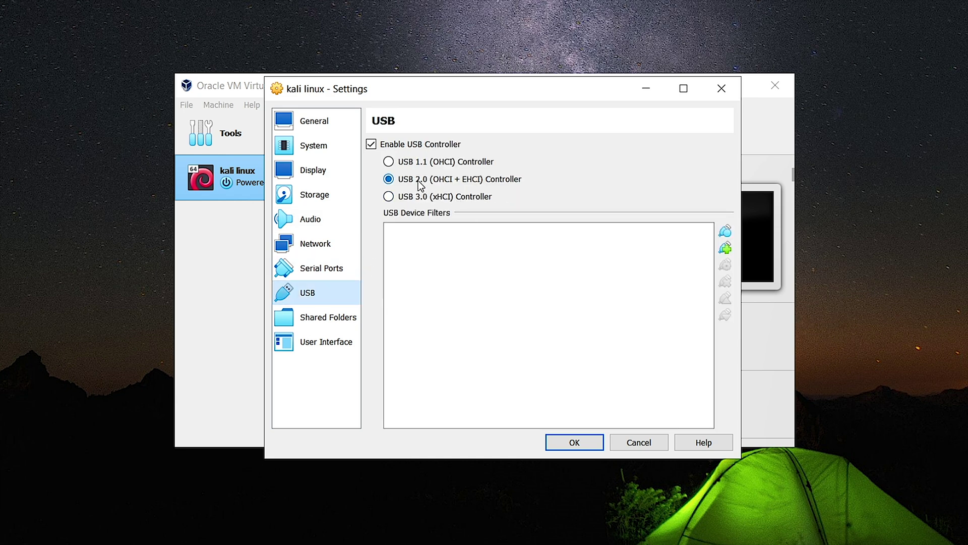
left_click(411, 200)
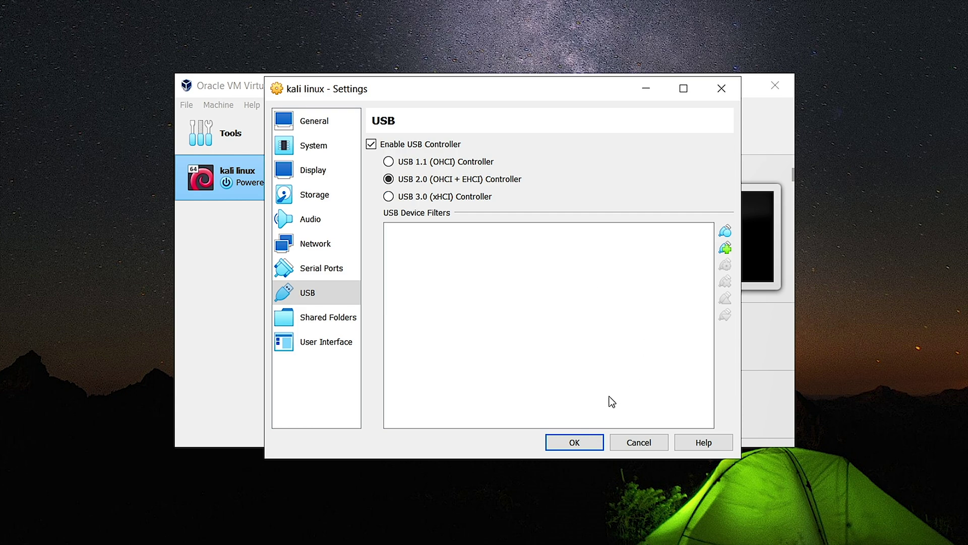
Step: Save the settings and start the kali linux virtual machine
left_click(569, 444)
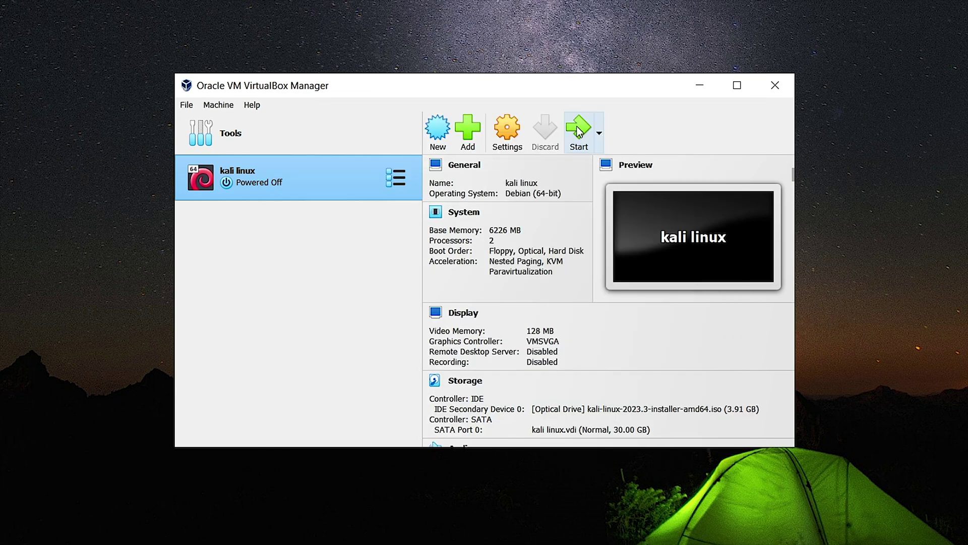
right_click(567, 20)
left_click(591, 66)
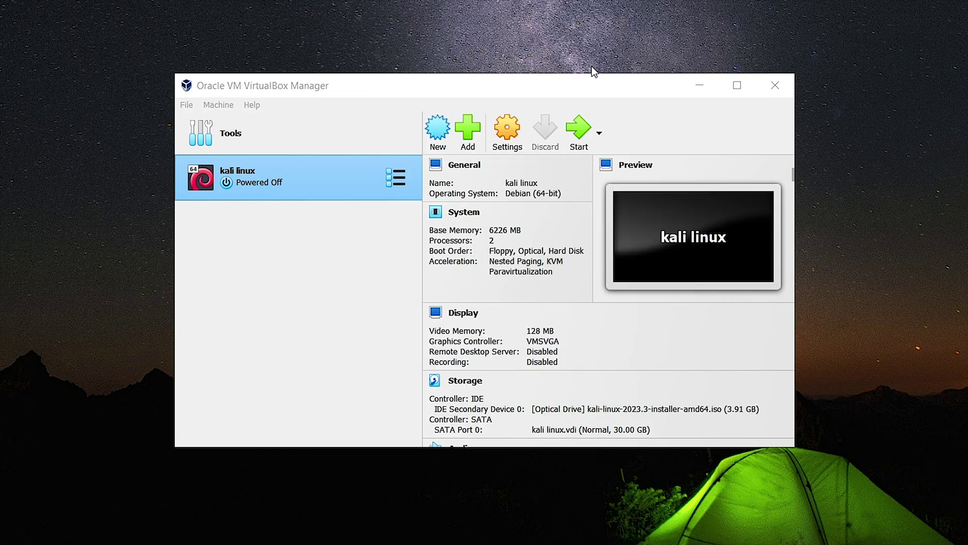
left_click(579, 138)
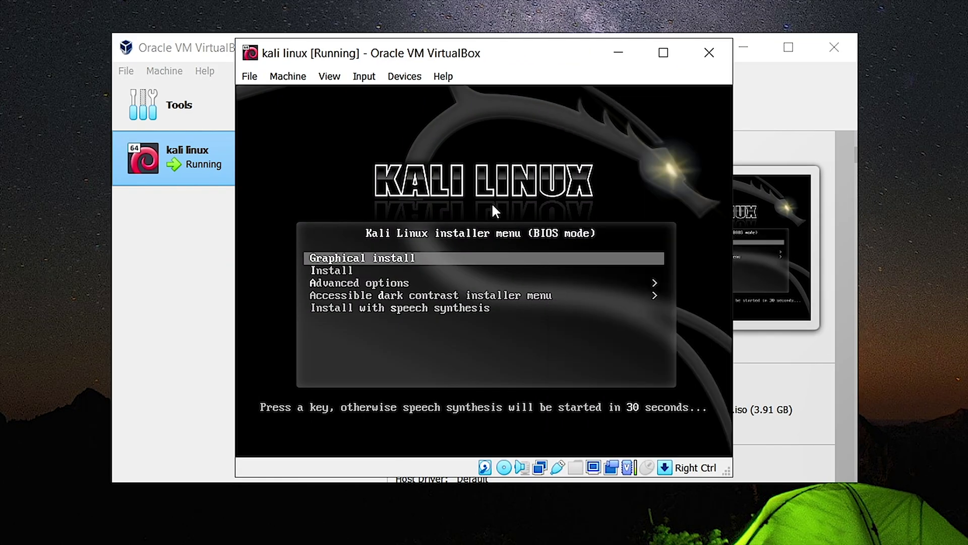
Step: Capture input in the VM and boot the Graphical install option
left_click(490, 213)
left_click(454, 355)
key("Down")
key("Down")
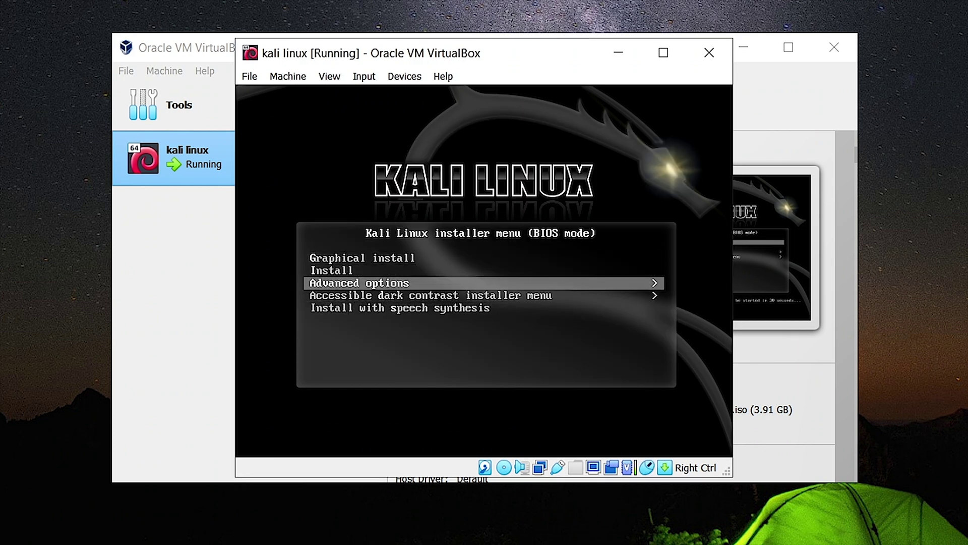
key("Up")
key("Up")
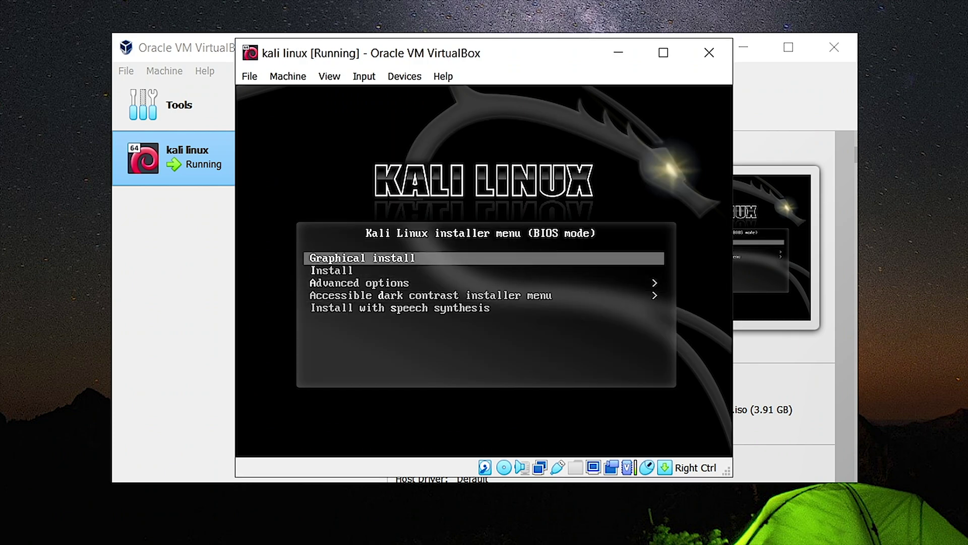
key("Return")
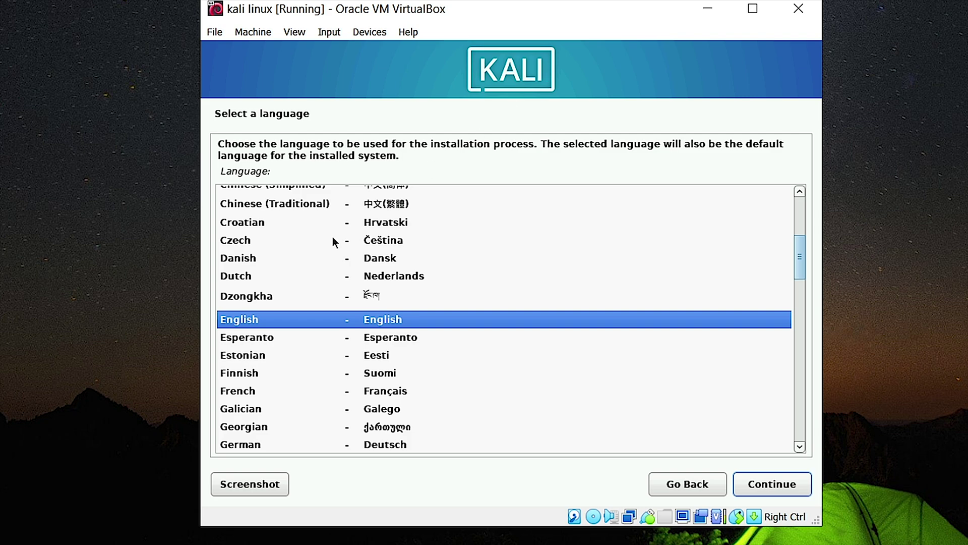
Step: Choose English as the install language and United States as the location
left_click(279, 324)
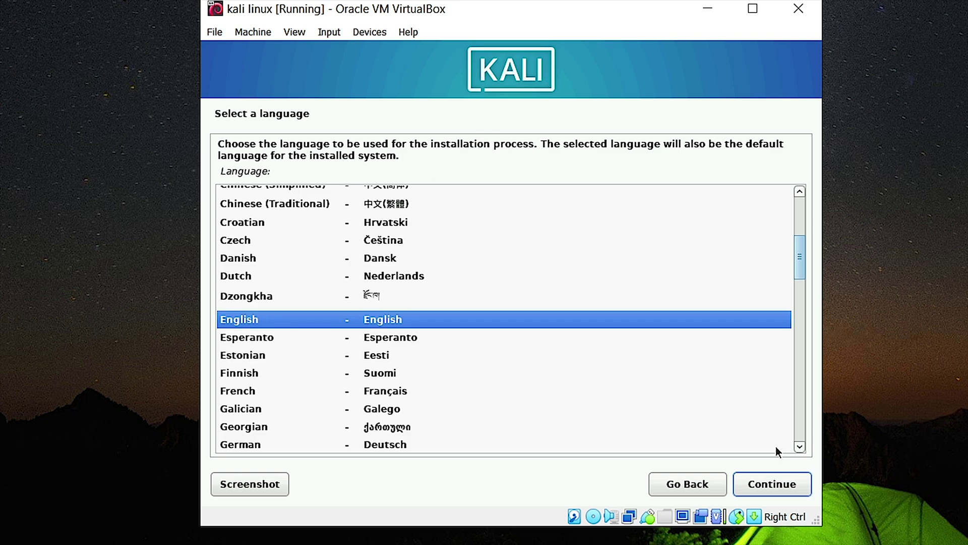
left_click(777, 484)
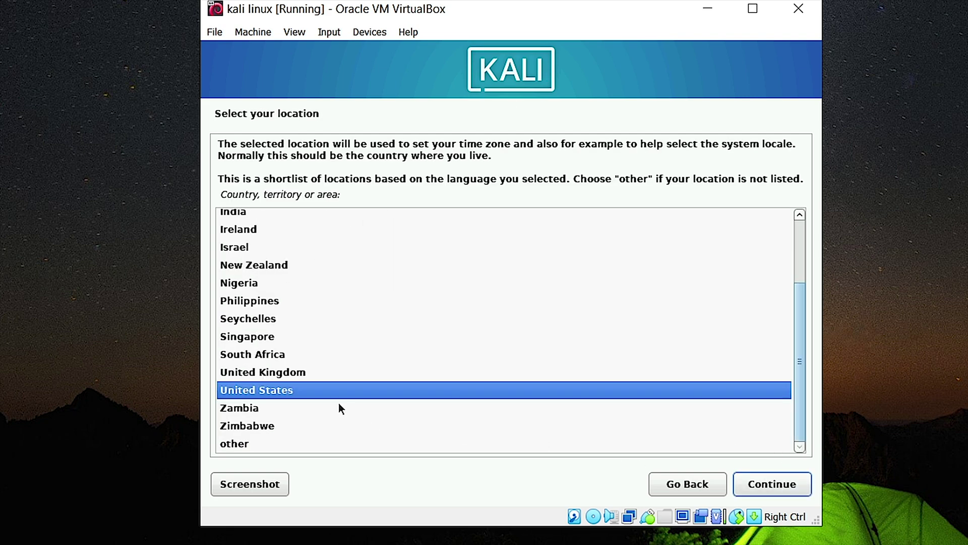
left_click(321, 396)
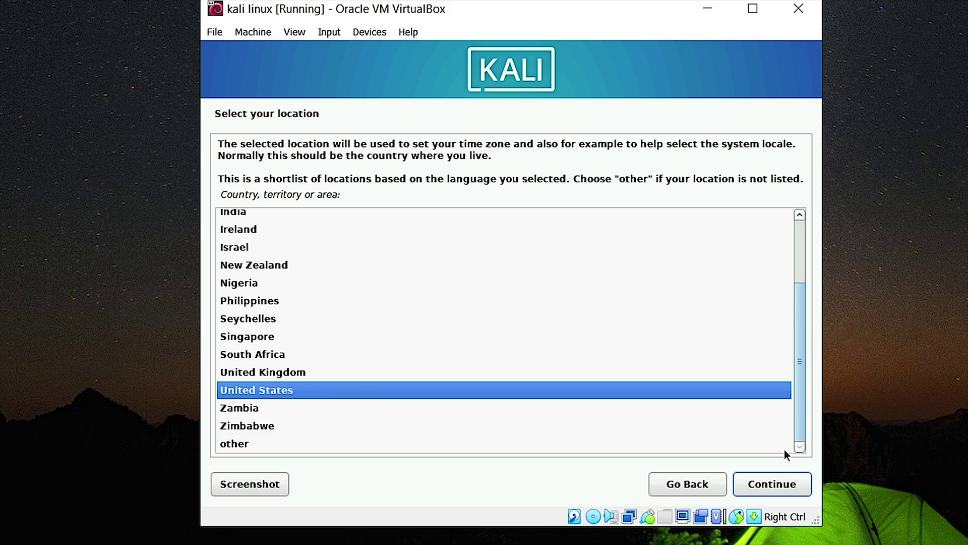
left_click(762, 488)
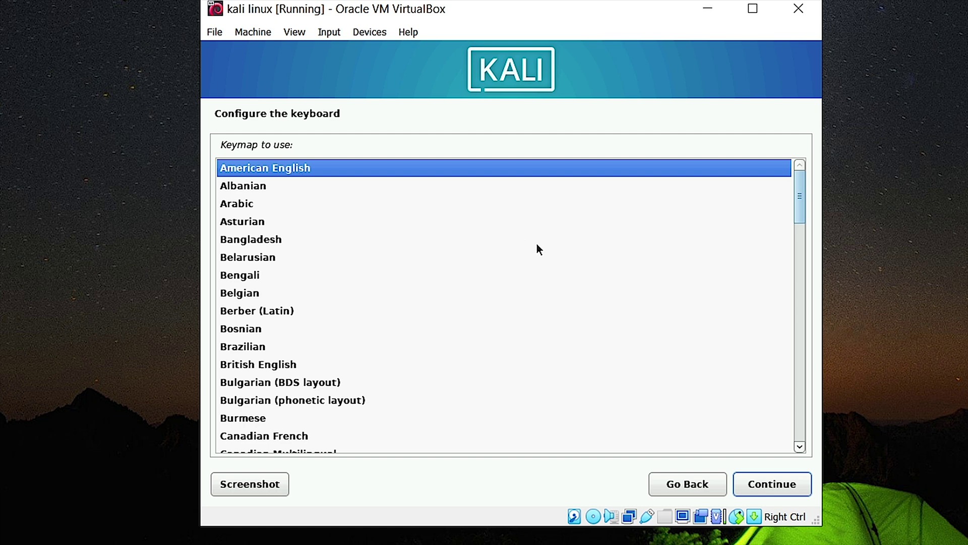
Step: Accept the American English keymap, hostname kali and an empty domain name
left_click(782, 487)
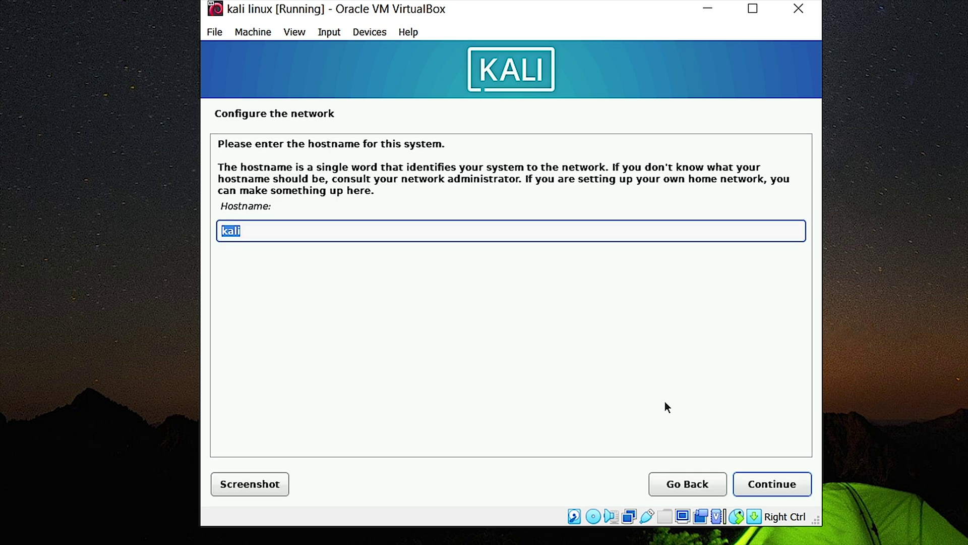
left_click(775, 487)
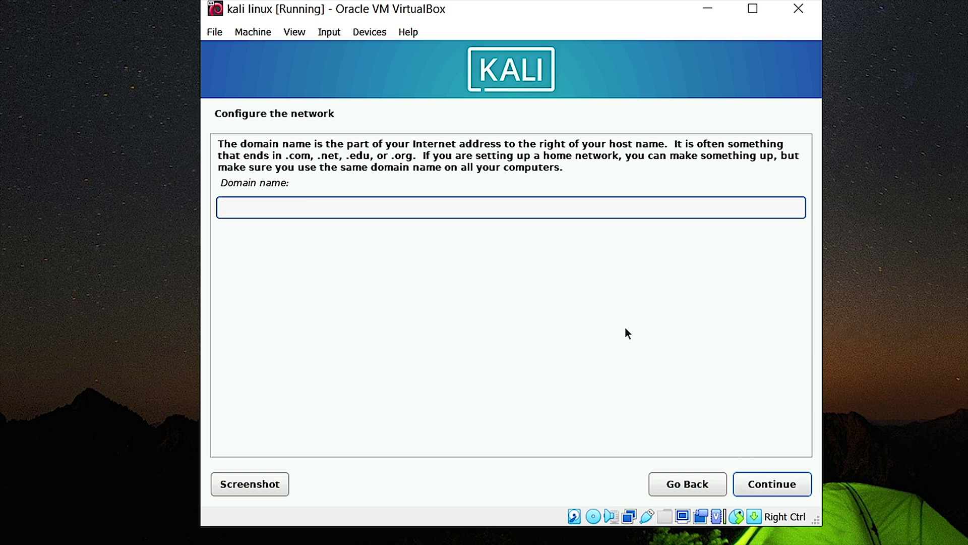
left_click(769, 484)
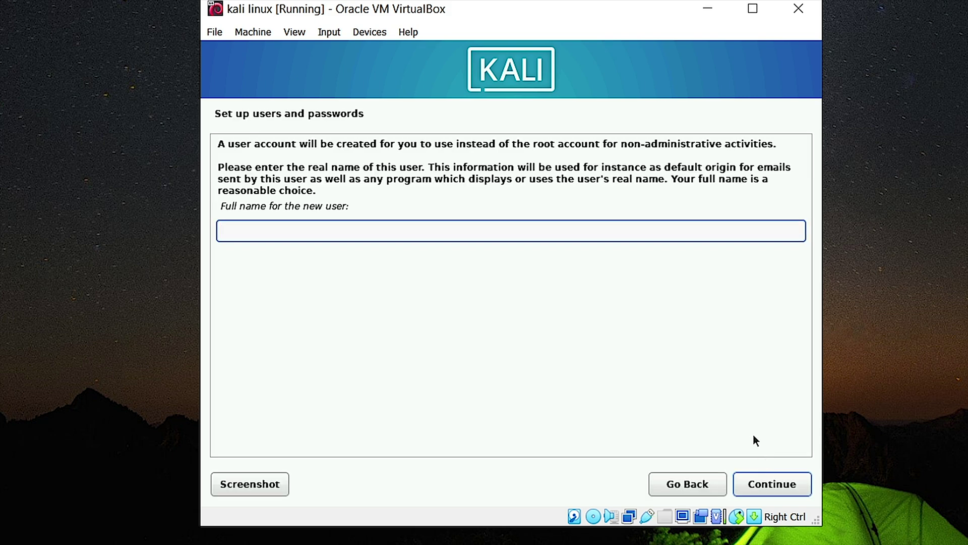
type("kali_linux")
Step: Enter the user's full name, keep username kali, and set and confirm the password
left_click(751, 480)
type("kali")
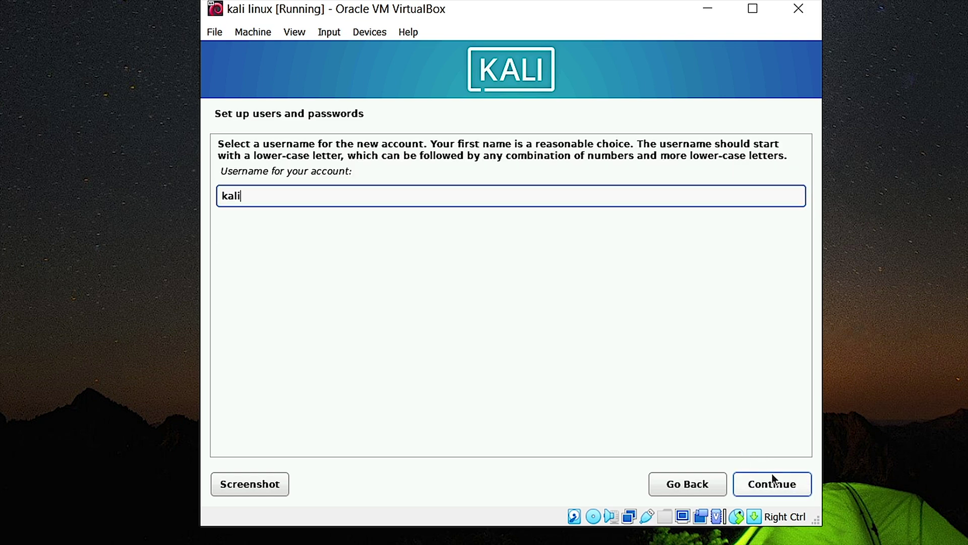
left_click(773, 477)
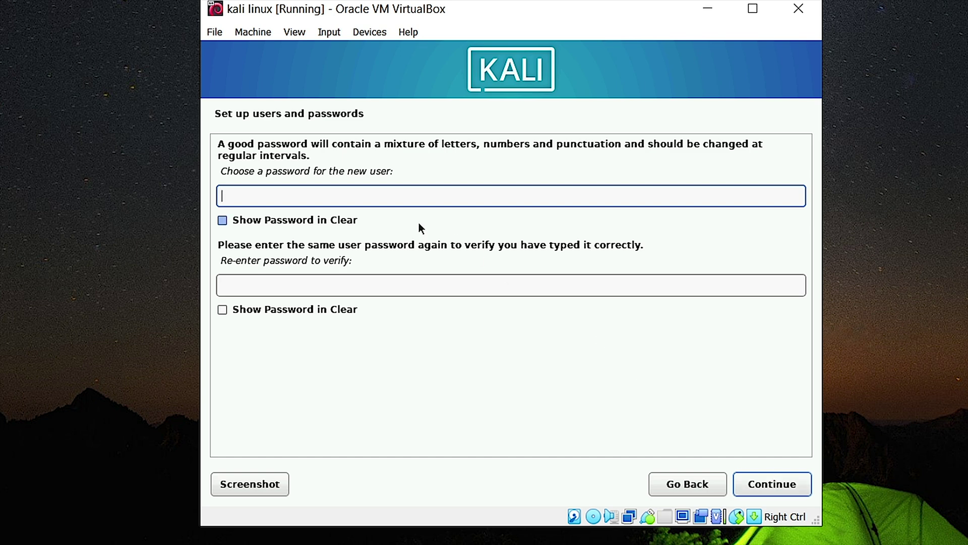
type("ka")
left_click(307, 285)
type("ka")
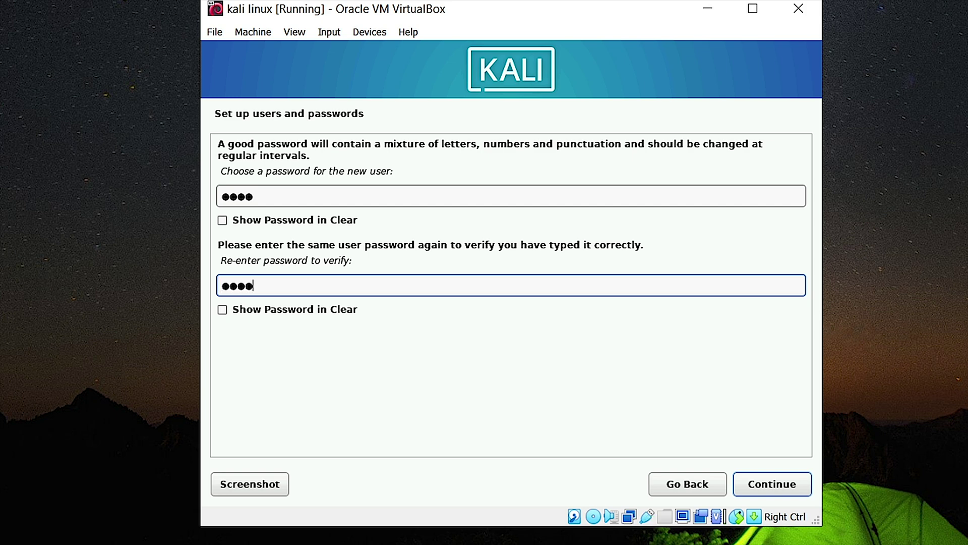
left_click(774, 486)
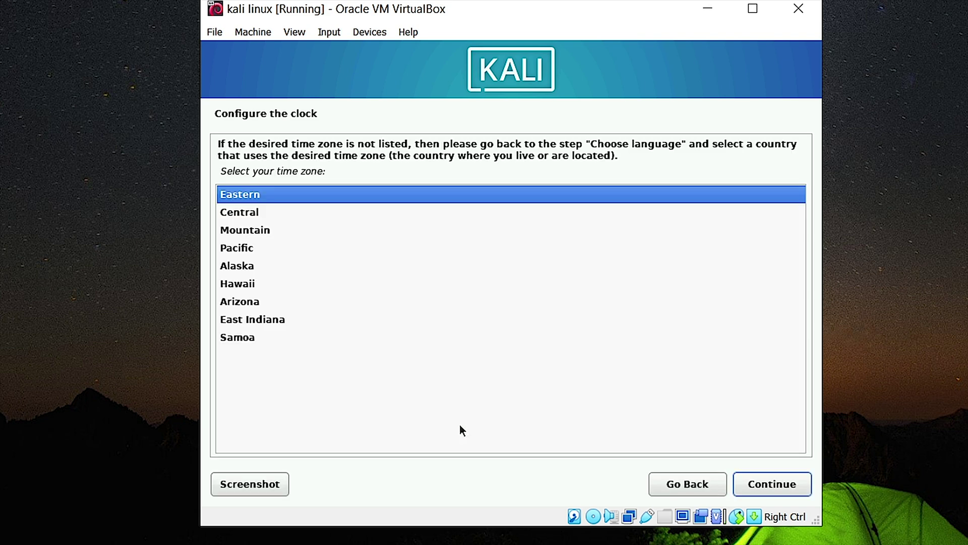
Step: Accept Eastern time and guided partitioning of the 32.2 GB disk as one partition
left_click(771, 485)
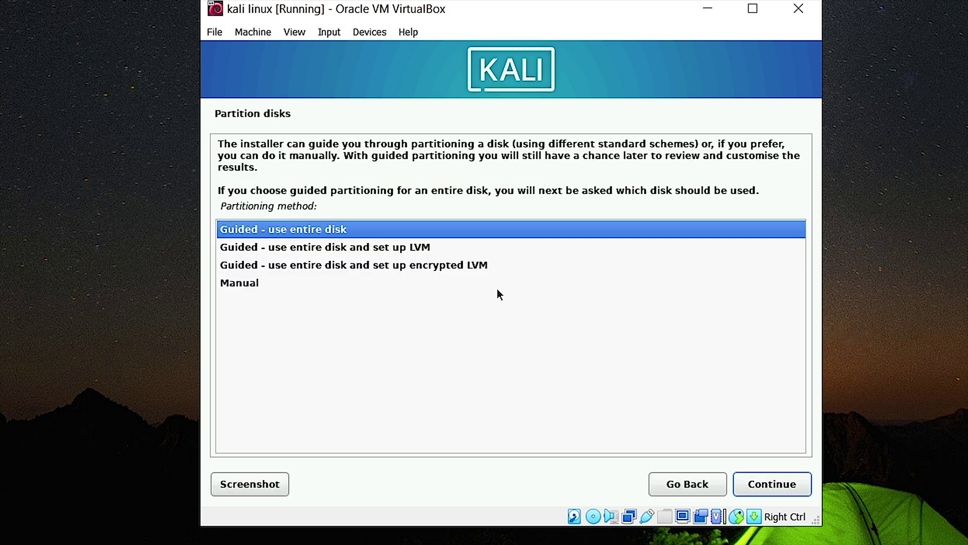
left_click(771, 485)
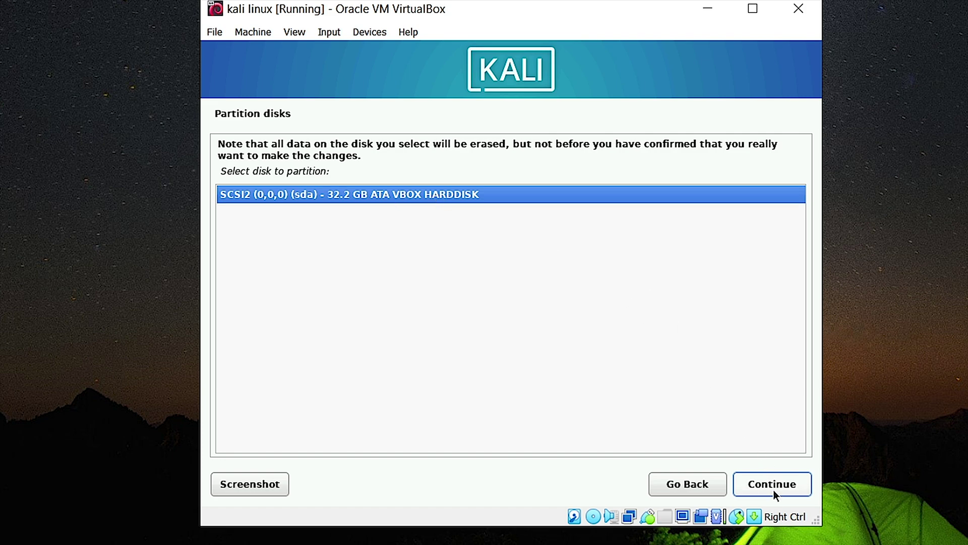
left_click(775, 486)
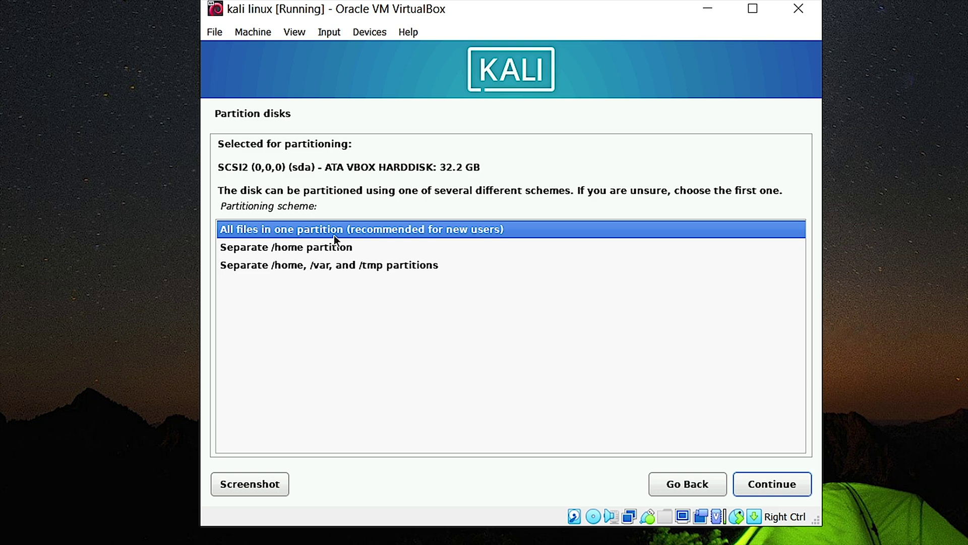
left_click(440, 229)
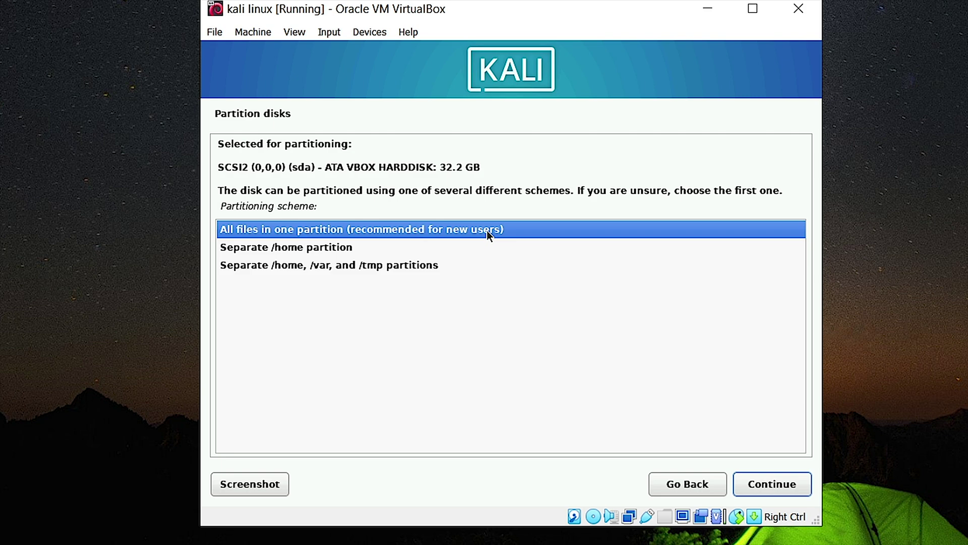
left_click(779, 482)
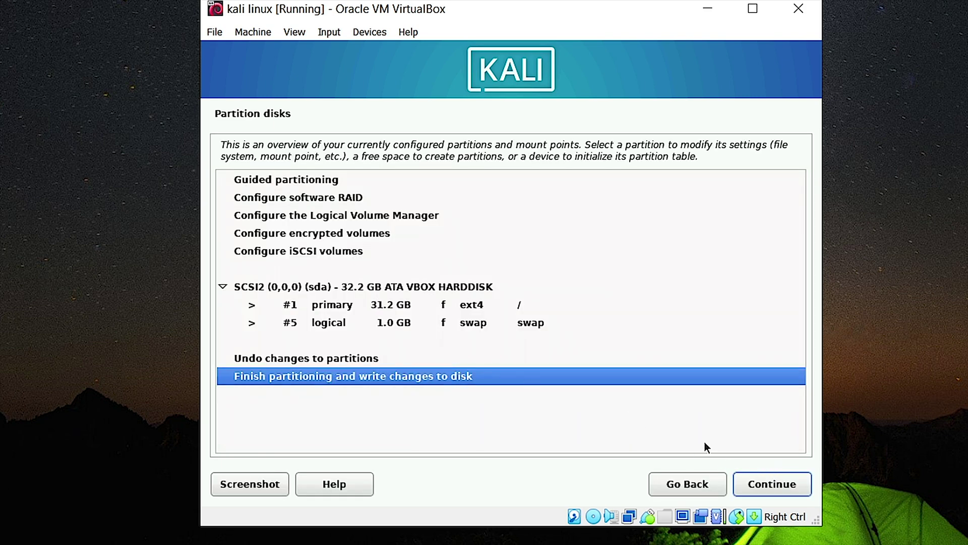
Step: Finish partitioning and confirm writing the ext4 root and swap layout to disk
left_click(774, 484)
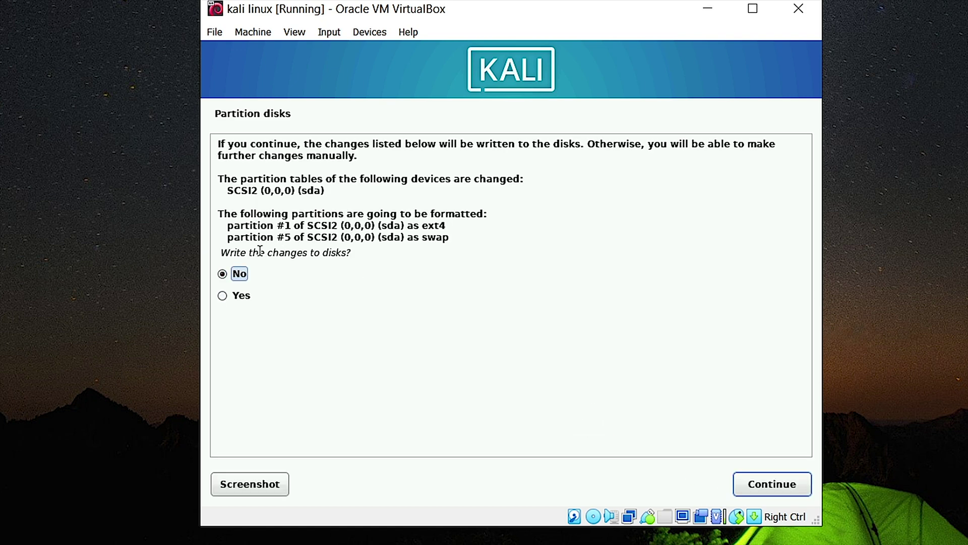
left_click_drag(220, 254, 356, 254)
left_click(364, 255)
left_click(236, 294)
left_click(753, 483)
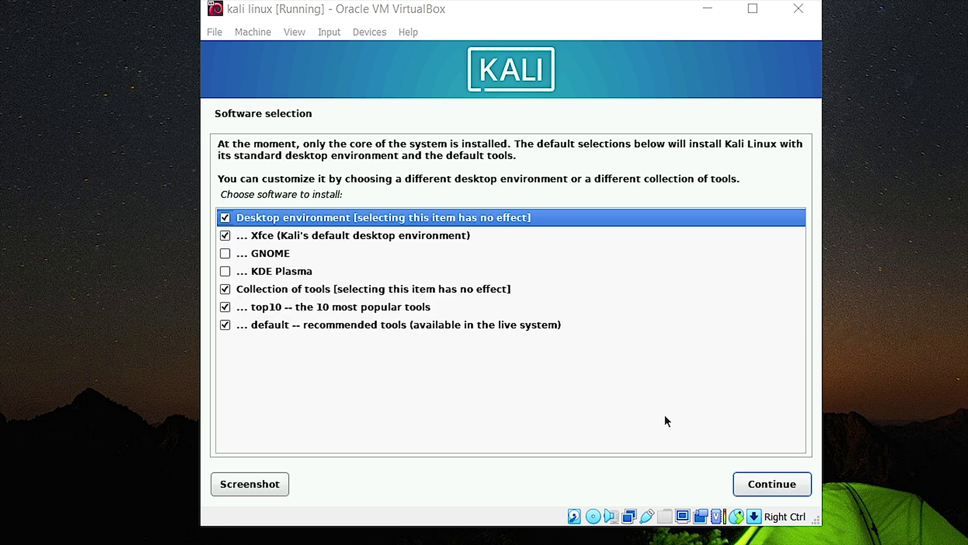
Step: Install the default software with Xfce, top10 and default tool collections selected
left_click(325, 236)
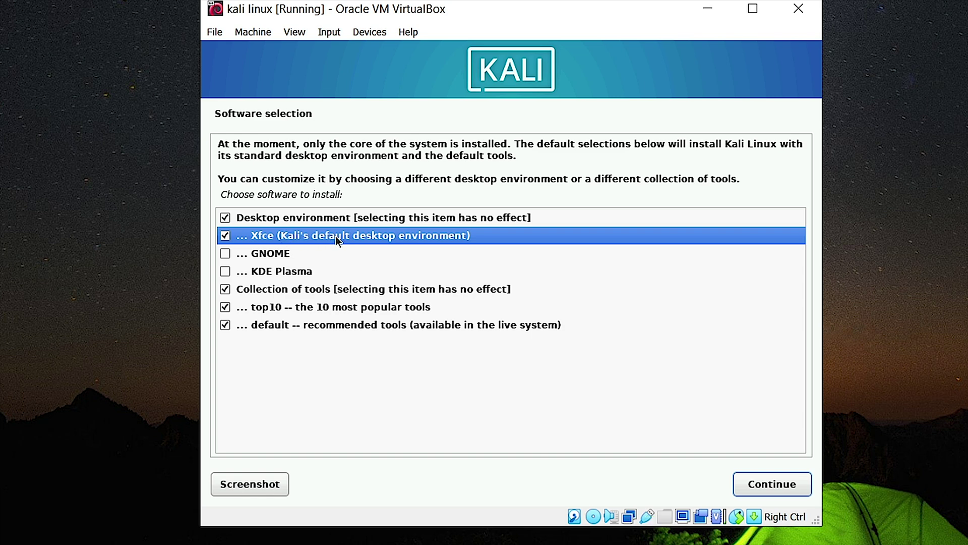
left_click(785, 485)
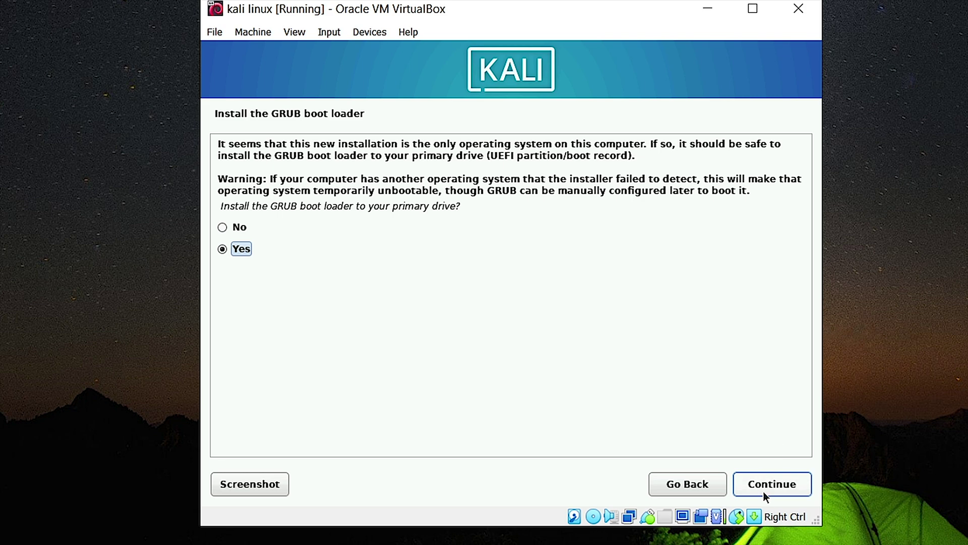
Step: Install the GRUB boot loader on /dev/sda and confirm Installation complete to reboot
left_click(765, 488)
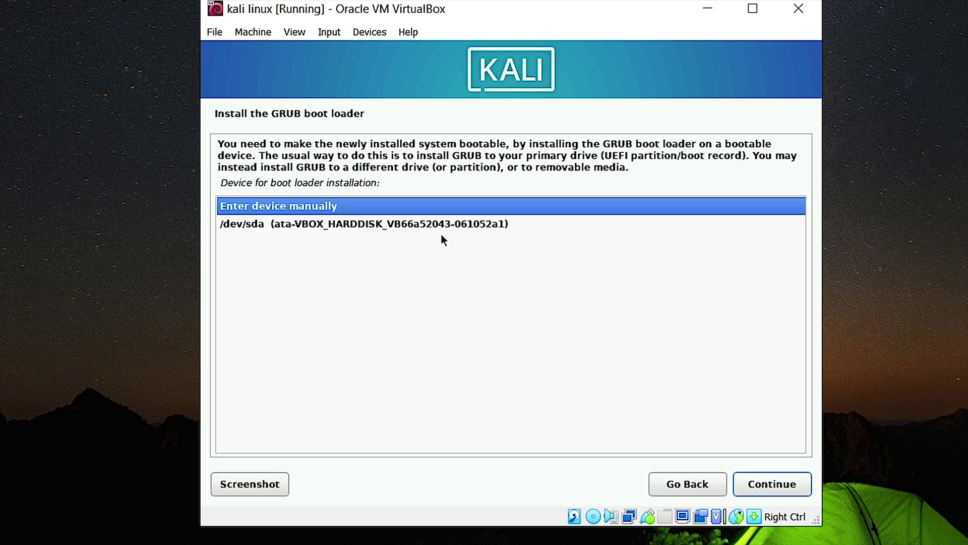
left_click(440, 228)
left_click(777, 486)
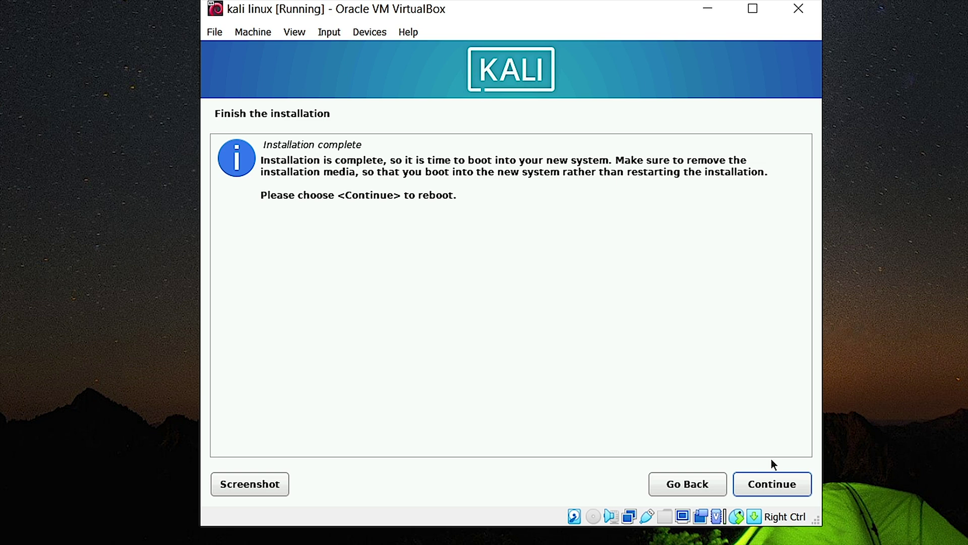
left_click(767, 488)
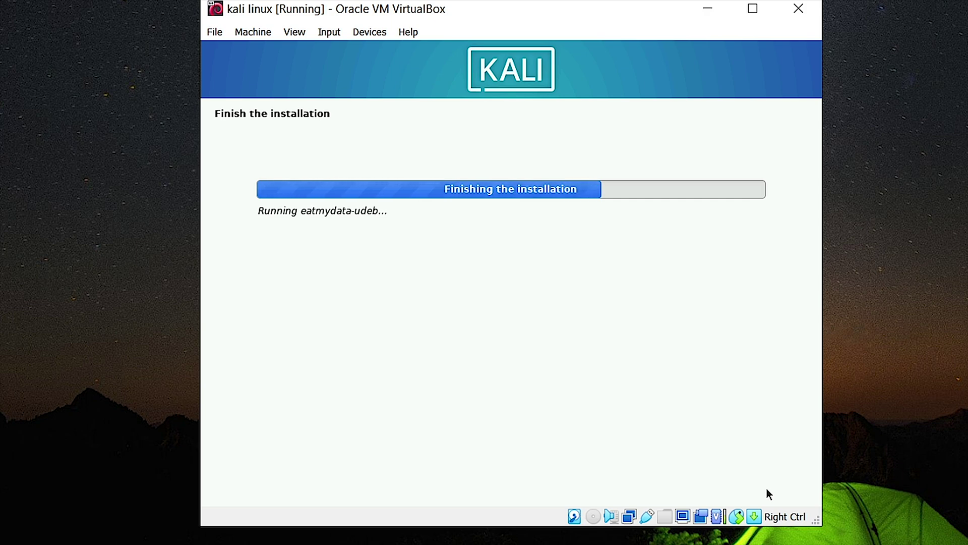